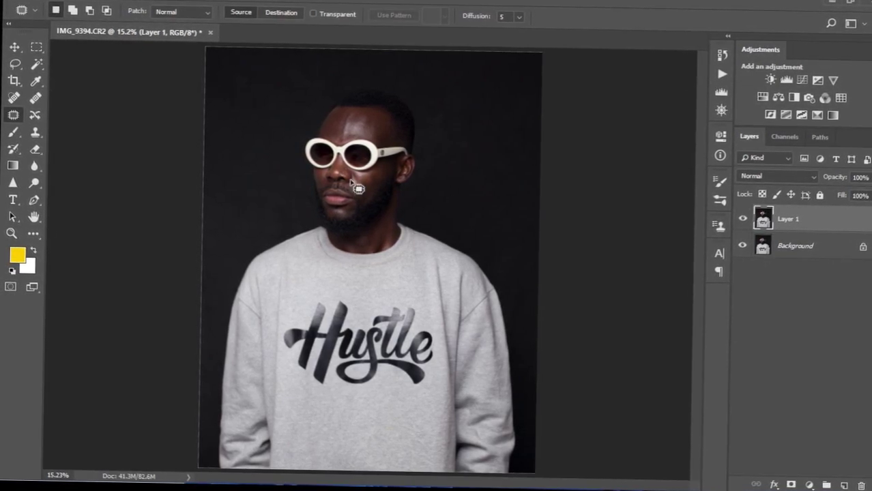
- Examine the skin on the forehead, nose and cheeks up close for texture and blemishes
{"action": "scroll", "coordinate": [364, 194], "scroll_direction": "up", "scroll_amount": 8}
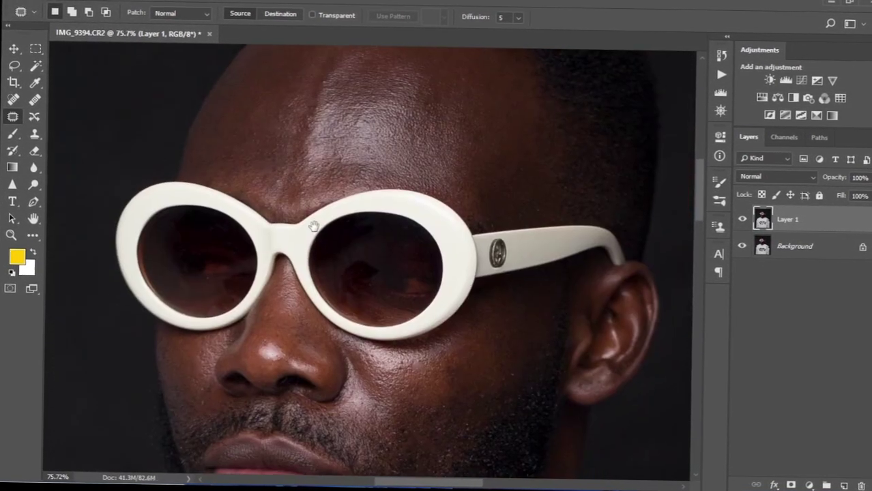
{"action": "scroll", "coordinate": [313, 226], "scroll_direction": "up", "scroll_amount": 3}
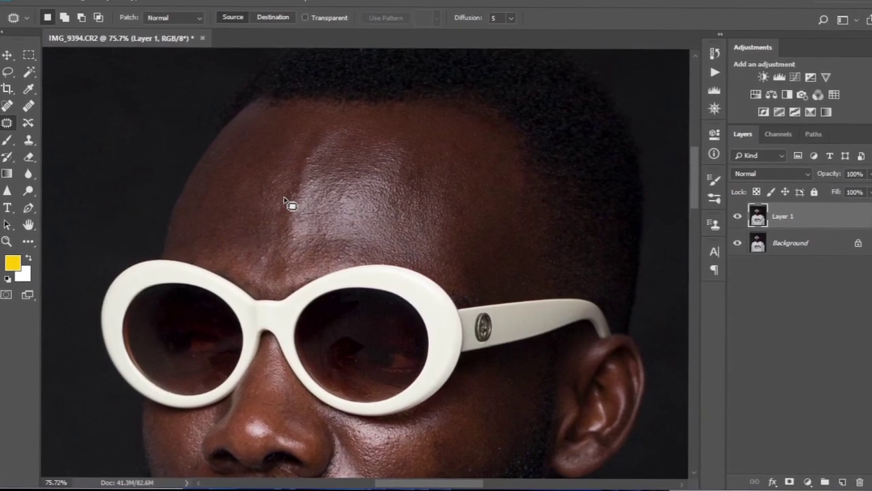
{"action": "scroll", "coordinate": [286, 207], "scroll_direction": "up", "scroll_amount": 3}
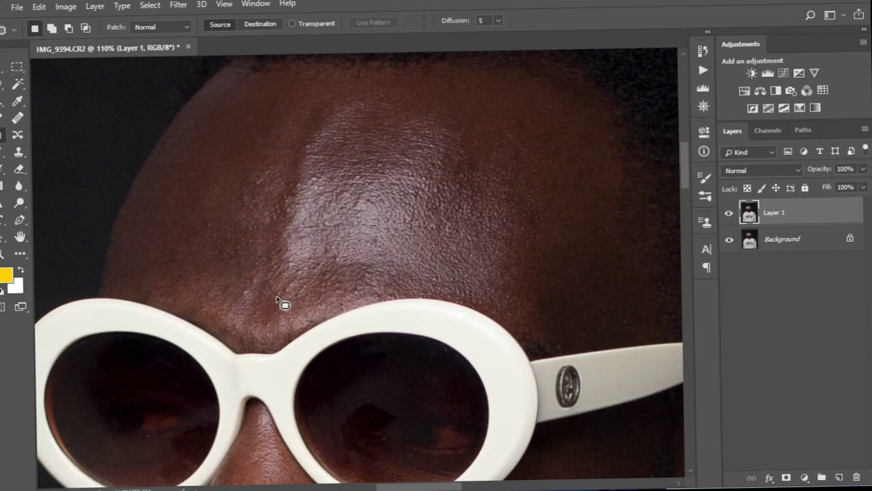
{"action": "scroll", "coordinate": [393, 220], "scroll_direction": "down", "scroll_amount": 5}
{"action": "scroll", "coordinate": [393, 220], "scroll_direction": "right", "scroll_amount": 3}
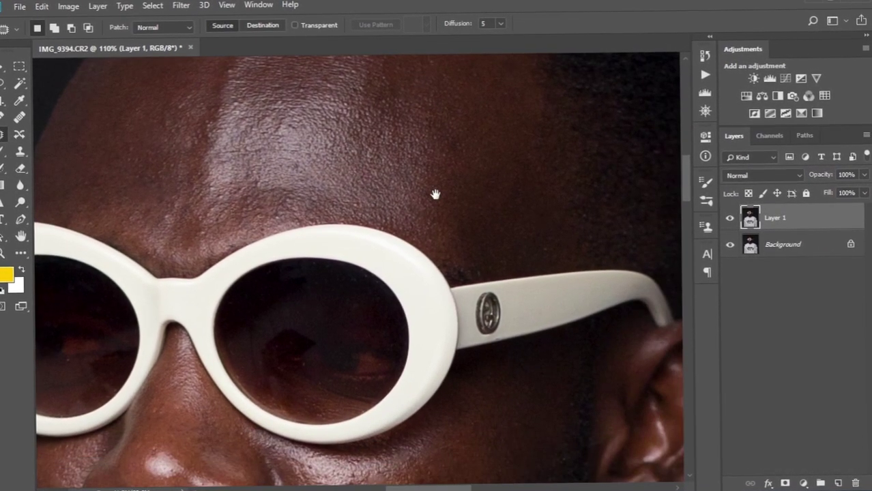
{"action": "scroll", "coordinate": [433, 165], "scroll_direction": "up", "scroll_amount": 8}
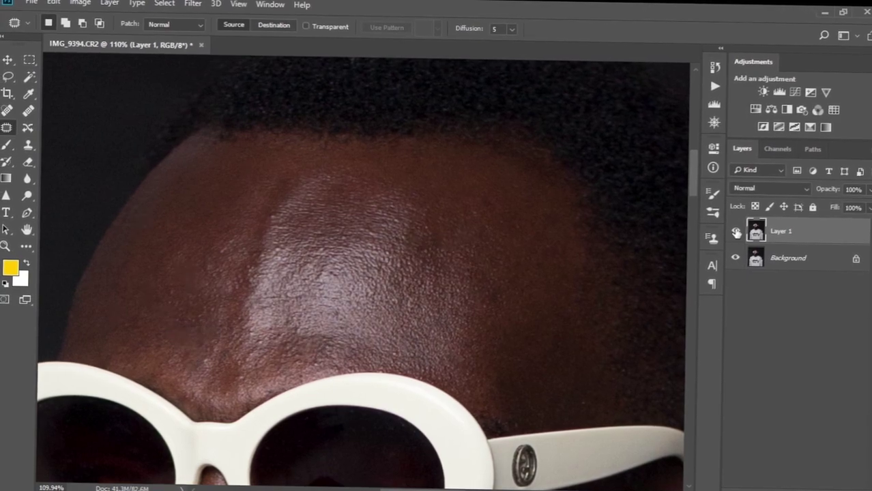
{"action": "scroll", "coordinate": [308, 250], "scroll_direction": "down", "scroll_amount": 3}
{"action": "scroll", "coordinate": [314, 240], "scroll_direction": "down", "scroll_amount": 5}
{"action": "scroll", "coordinate": [337, 232], "scroll_direction": "up", "scroll_amount": 4}
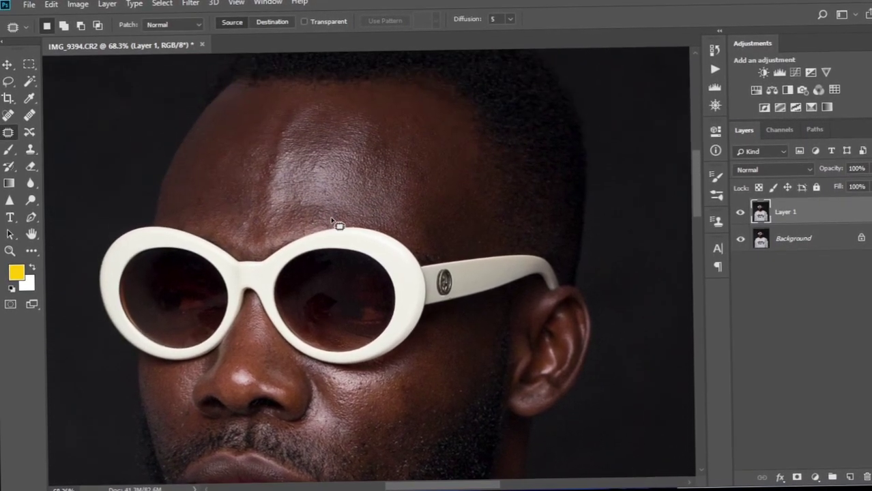
{"action": "scroll", "coordinate": [337, 224], "scroll_direction": "up", "scroll_amount": 3}
{"action": "scroll", "coordinate": [335, 220], "scroll_direction": "down", "scroll_amount": 3}
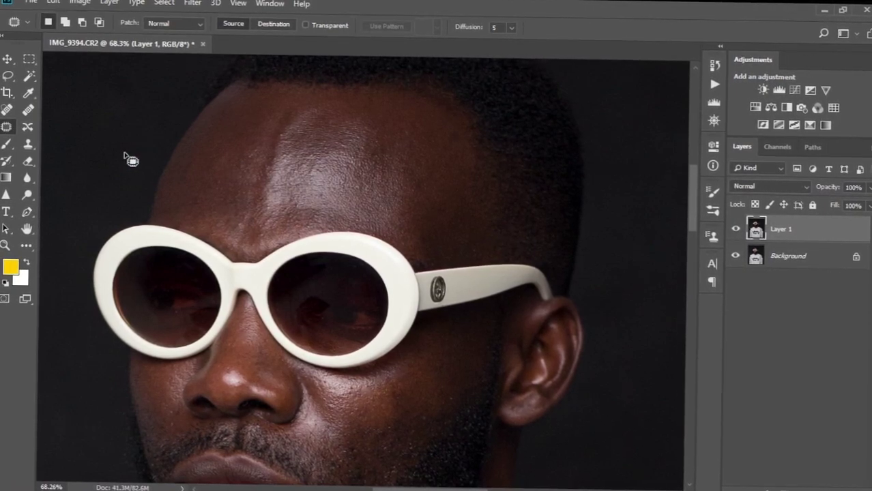
- Merge Layer 1 and the Background layer into a single layer
{"action": "left_click", "coordinate": [792, 243]}
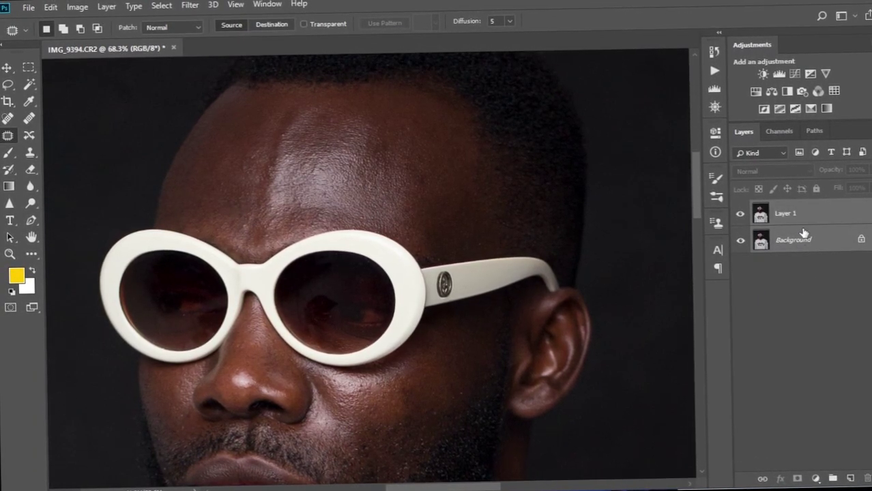
{"action": "right_click", "coordinate": [791, 247]}
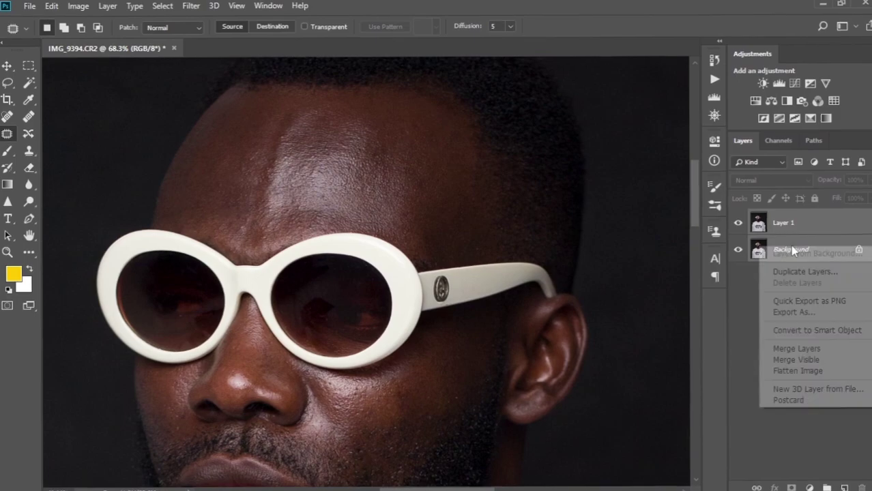
{"action": "left_click", "coordinate": [799, 356]}
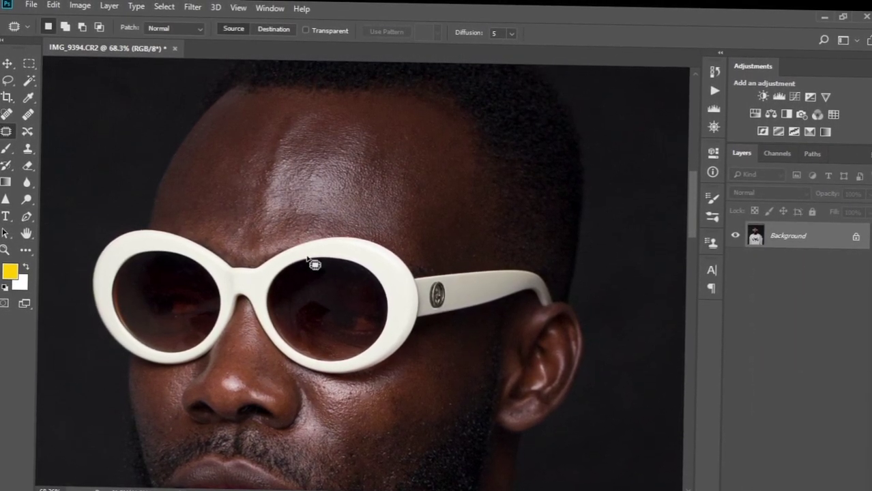
- Duplicate the Background layer twice, naming the lower copy "color" and the upper copy "texture"
{"action": "key", "text": "ctrl+0"}
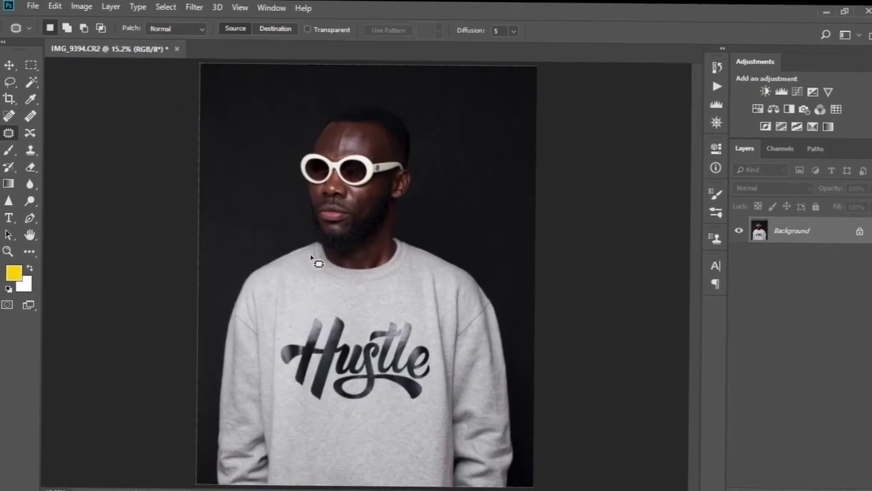
{"action": "scroll", "coordinate": [363, 194], "scroll_direction": "up", "scroll_amount": 3}
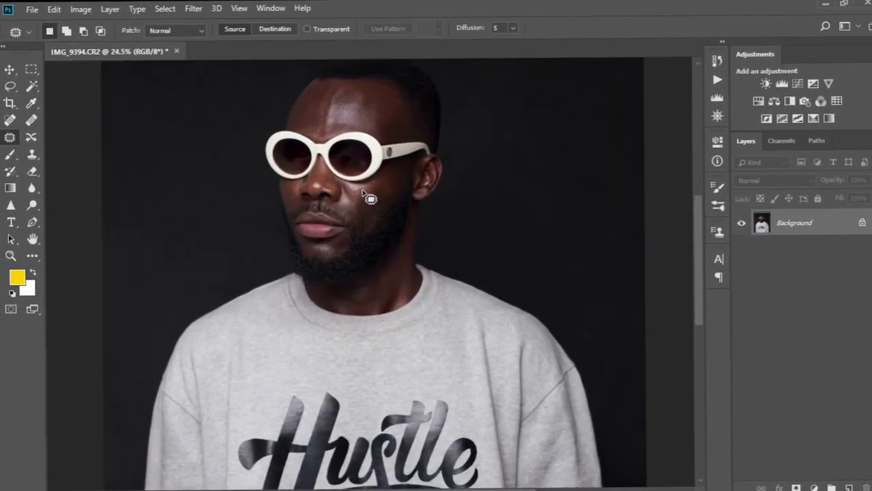
{"action": "scroll", "coordinate": [378, 210], "scroll_direction": "up", "scroll_amount": 3}
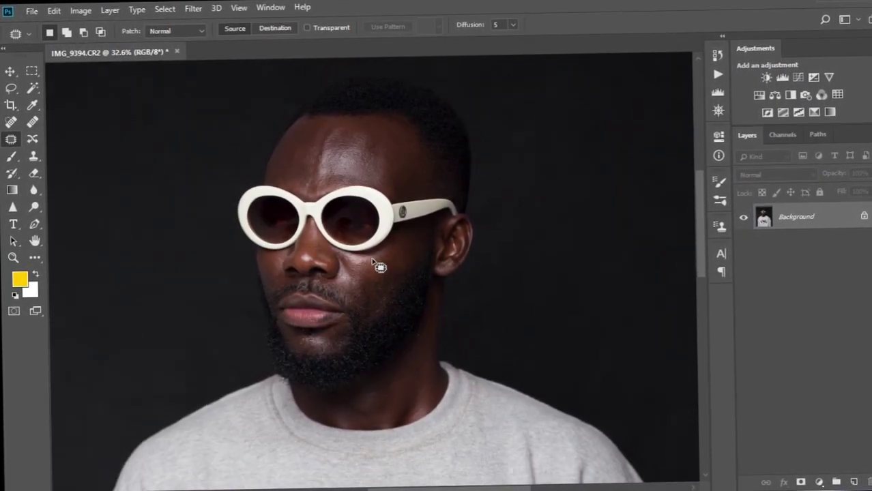
{"action": "scroll", "coordinate": [375, 273], "scroll_direction": "up", "scroll_amount": 2}
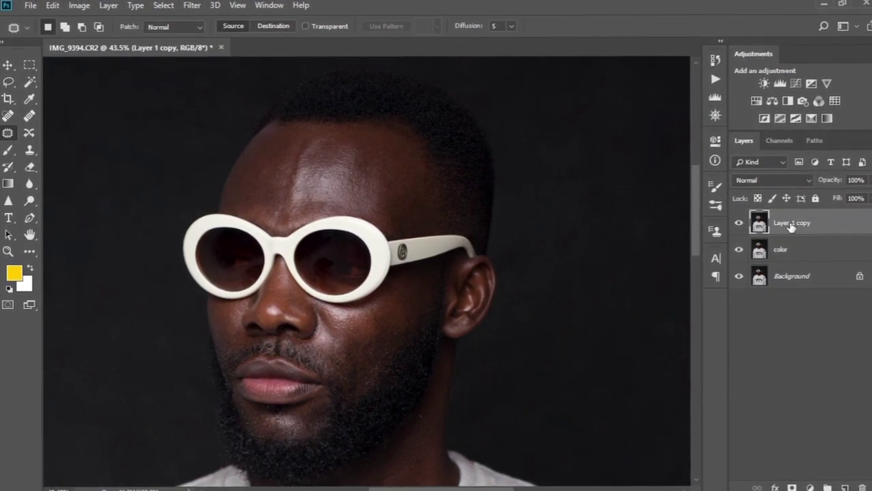
{"action": "key", "text": "BackSpace"}
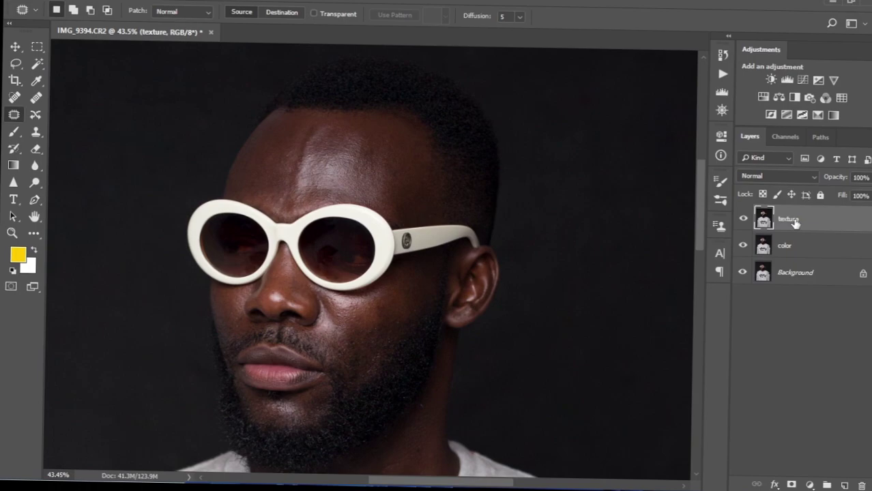
- Hide the texture layer and apply a Gaussian Blur with a radius of 2.9 pixels to the color layer
{"action": "left_click", "coordinate": [743, 220]}
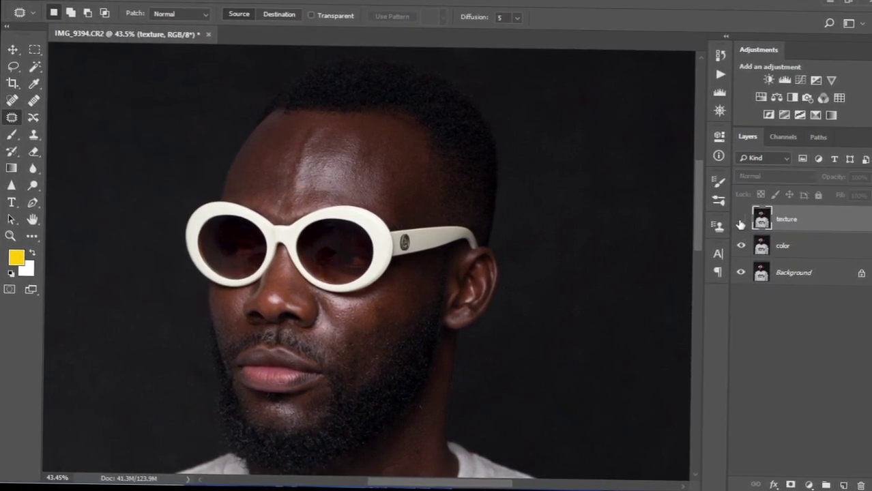
{"action": "left_click", "coordinate": [789, 247]}
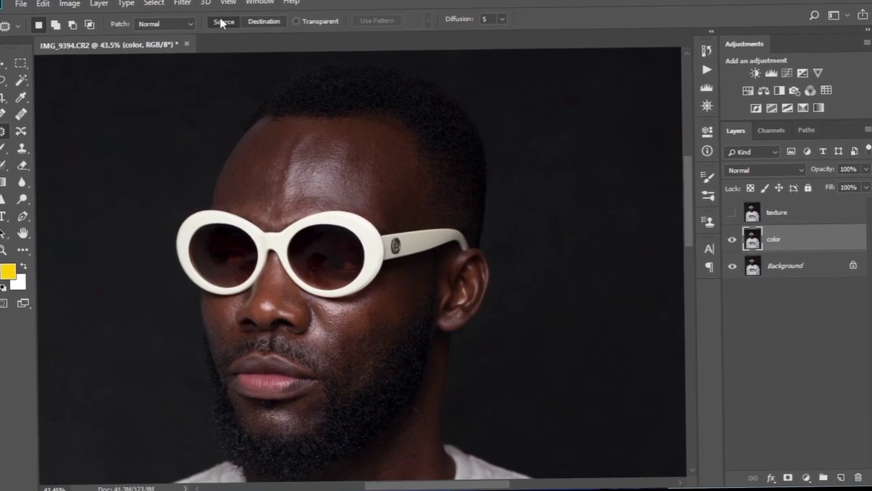
{"action": "left_click", "coordinate": [180, 4]}
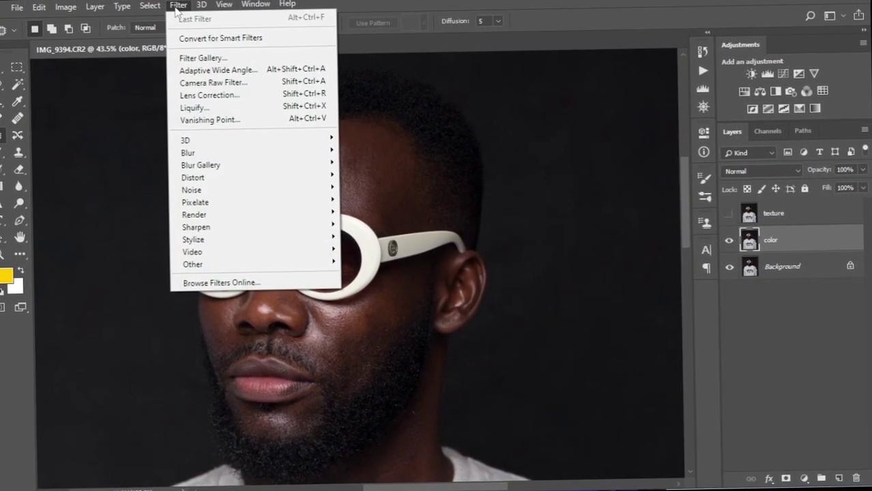
{"action": "mouse_move", "coordinate": [200, 153]}
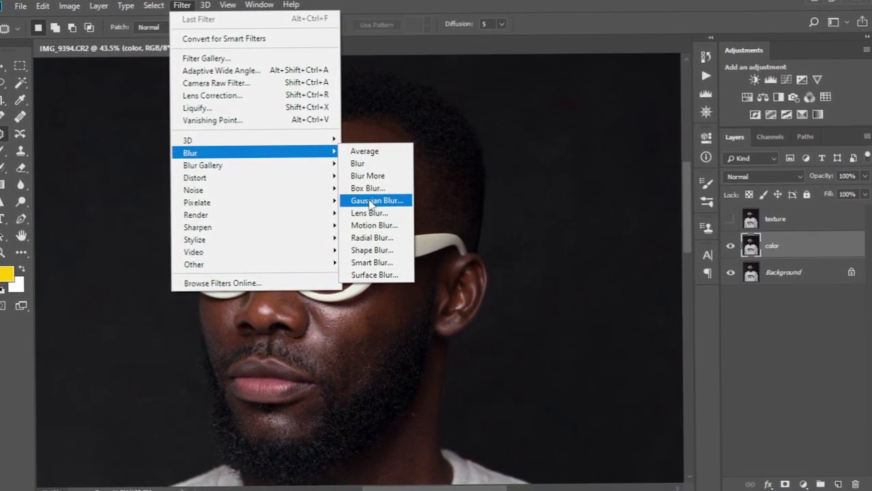
{"action": "left_click", "coordinate": [368, 198]}
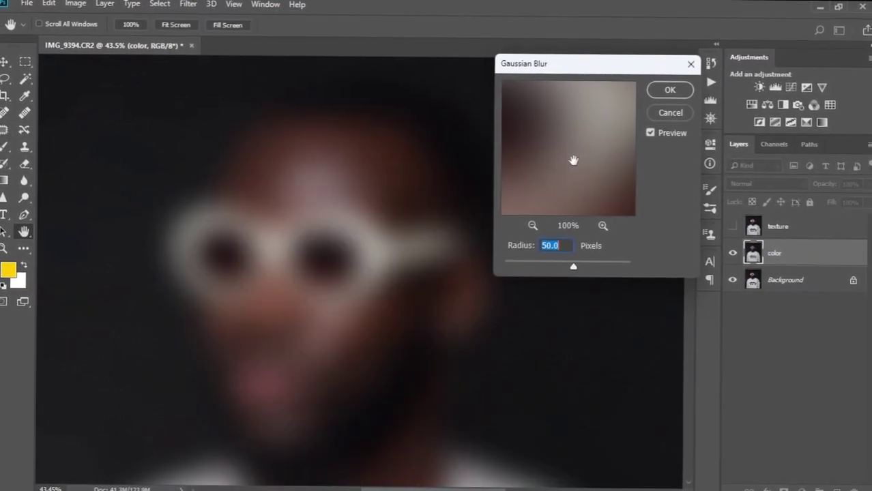
{"action": "left_click_drag", "start_coordinate": [573, 269], "coordinate": [533, 264]}
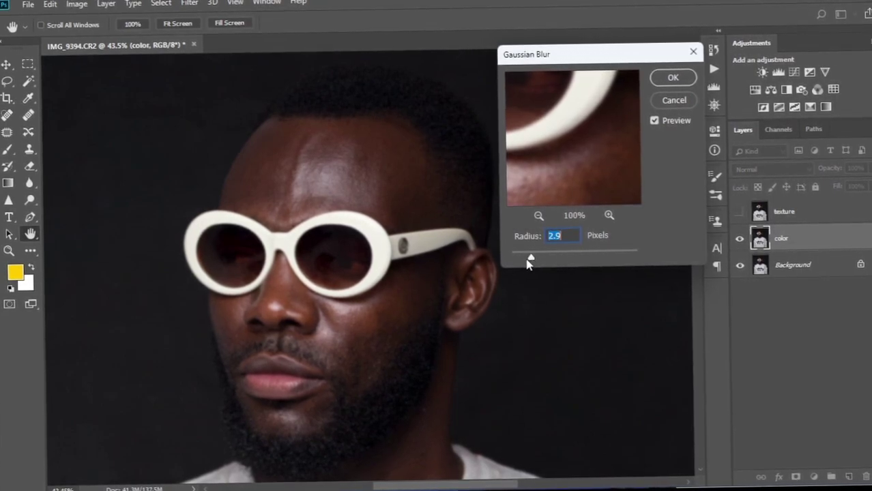
{"action": "left_click_drag", "start_coordinate": [560, 150], "coordinate": [560, 197]}
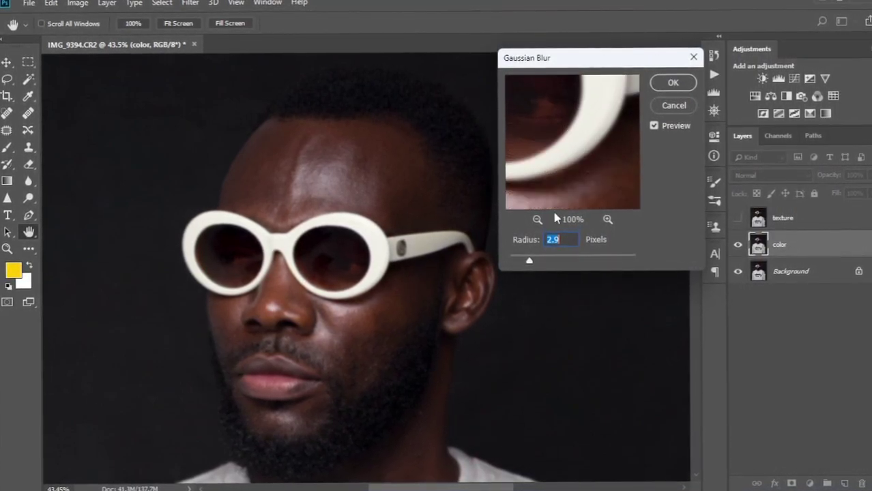
{"action": "left_click", "coordinate": [537, 217]}
{"action": "left_click", "coordinate": [536, 222]}
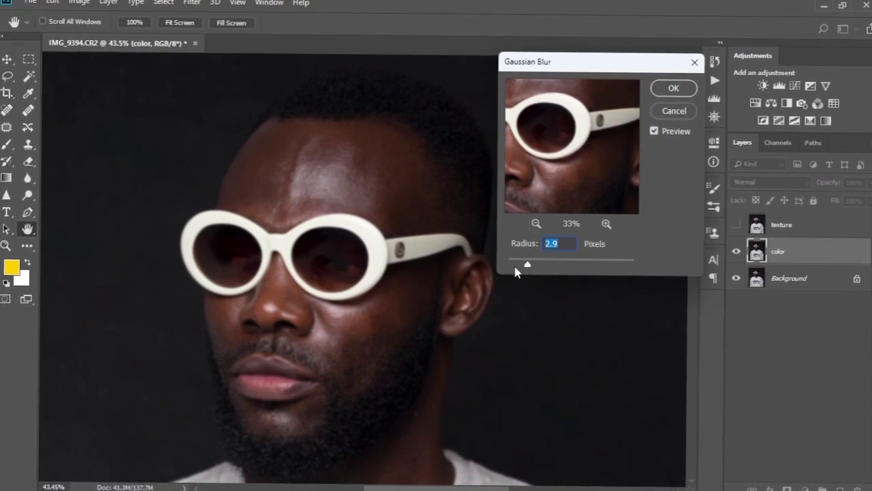
{"action": "left_click", "coordinate": [672, 95]}
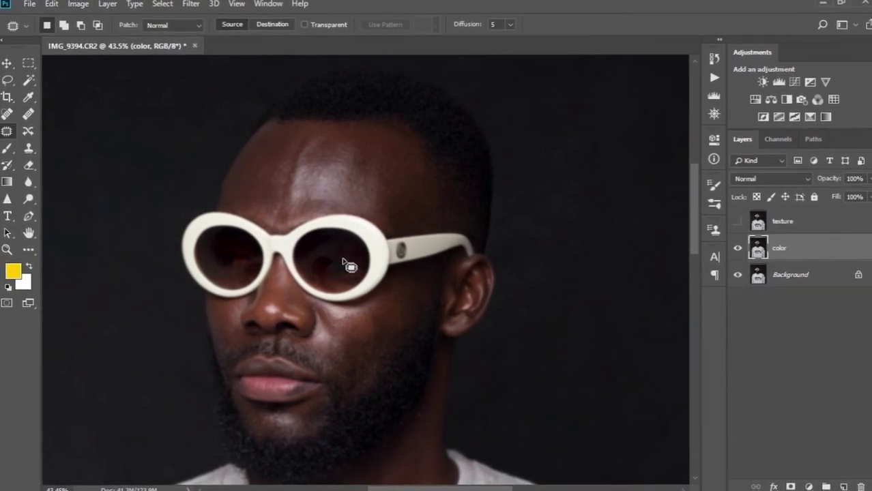
- Make the texture layer visible again and select it for editing
{"action": "scroll", "coordinate": [329, 348], "scroll_direction": "down", "scroll_amount": 2}
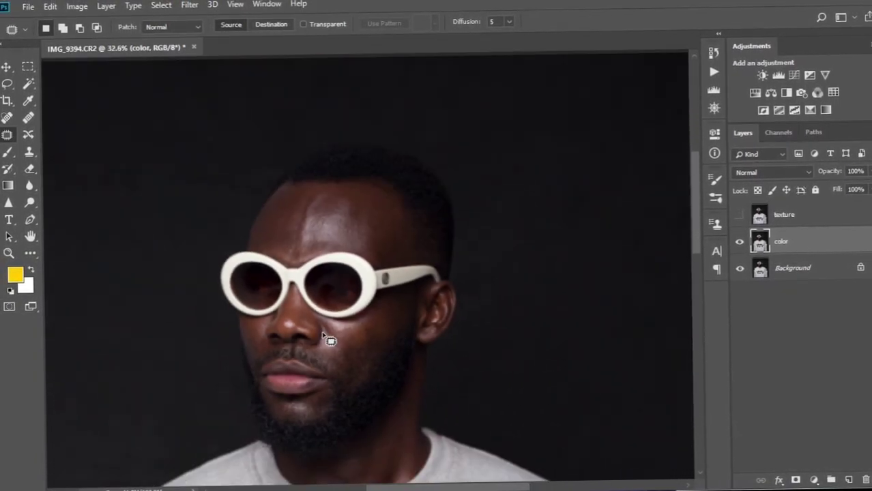
{"action": "scroll", "coordinate": [326, 334], "scroll_direction": "down", "scroll_amount": 3}
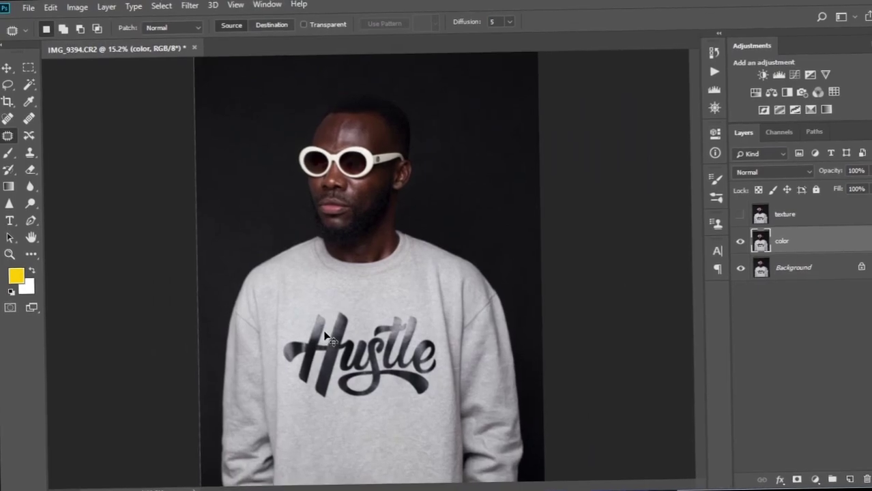
{"action": "scroll", "coordinate": [325, 335], "scroll_direction": "up", "scroll_amount": 3}
{"action": "scroll", "coordinate": [335, 327], "scroll_direction": "up", "scroll_amount": 5}
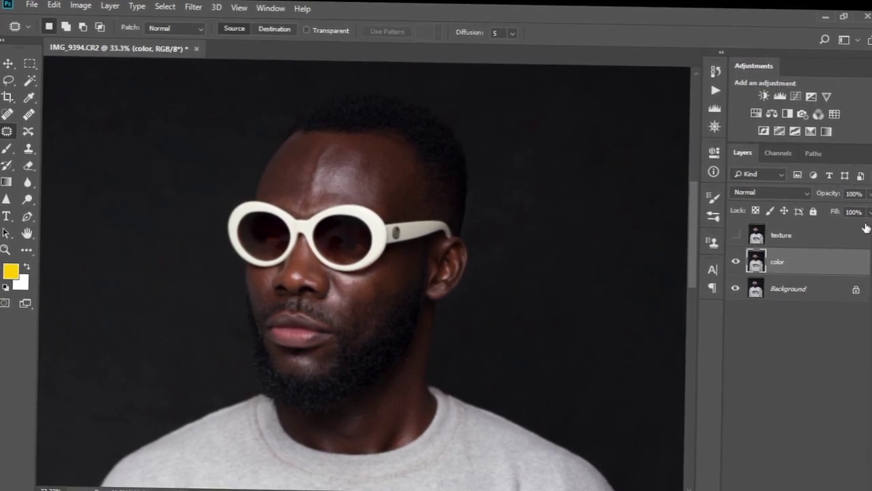
{"action": "left_click", "coordinate": [796, 236]}
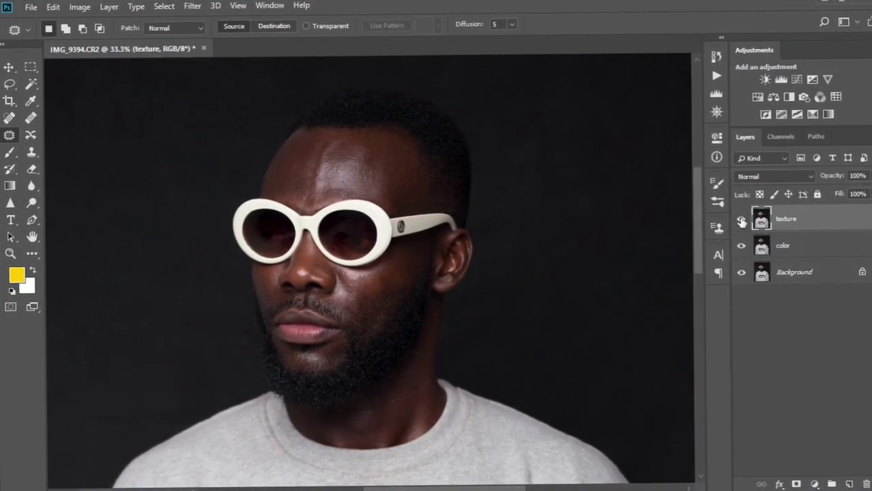
- Run Apply Image on the texture layer using the color layer, Subtract blending, 100% opacity, scale 2 and offset 128
{"action": "left_click", "coordinate": [81, 5]}
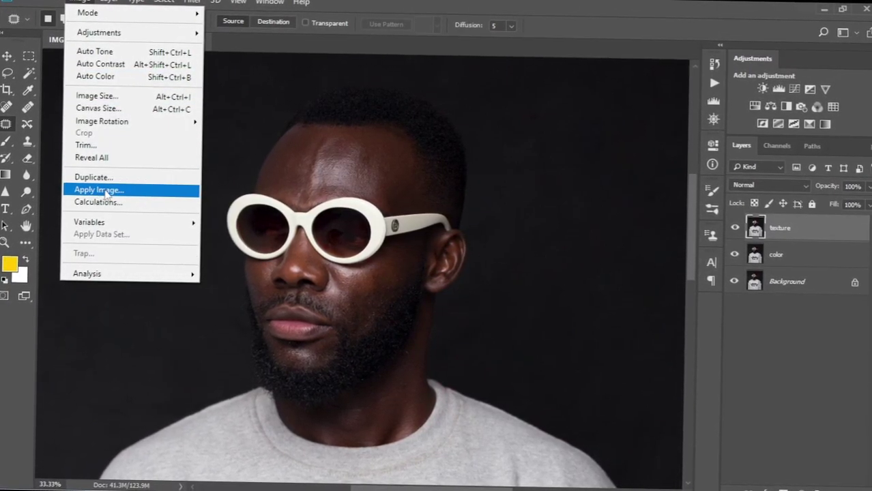
{"action": "left_click", "coordinate": [103, 193]}
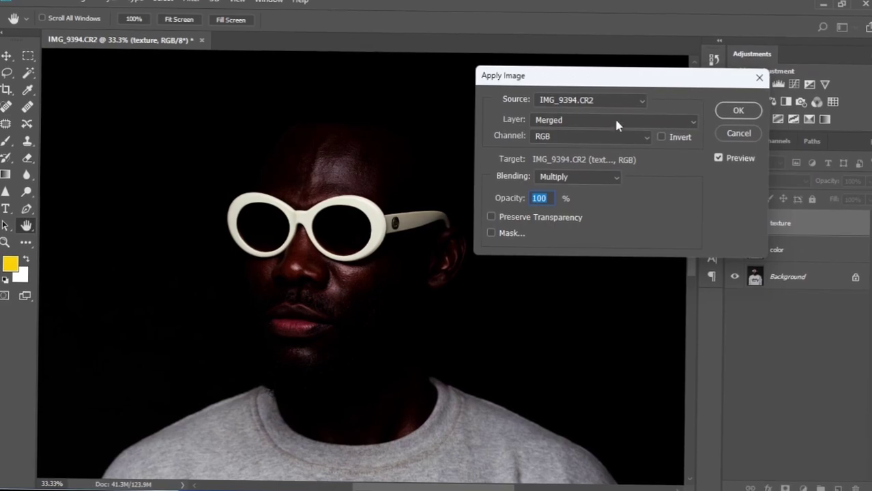
{"action": "left_click", "coordinate": [691, 121]}
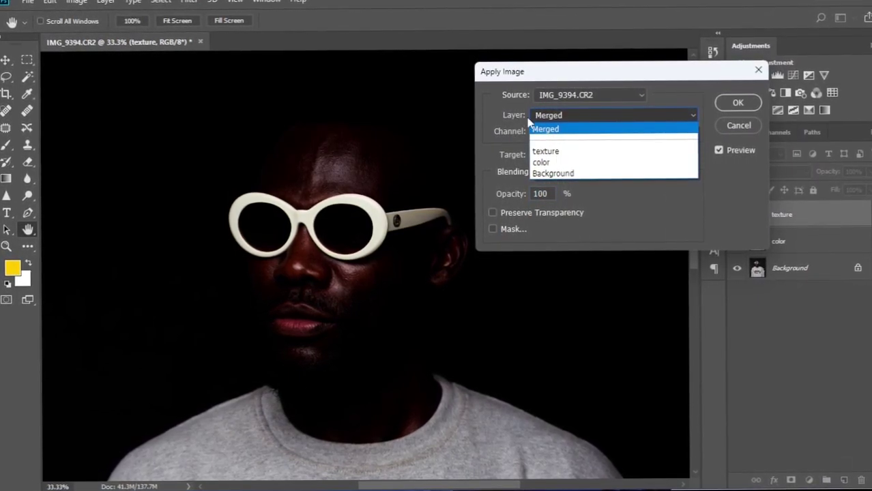
{"action": "left_click", "coordinate": [561, 162]}
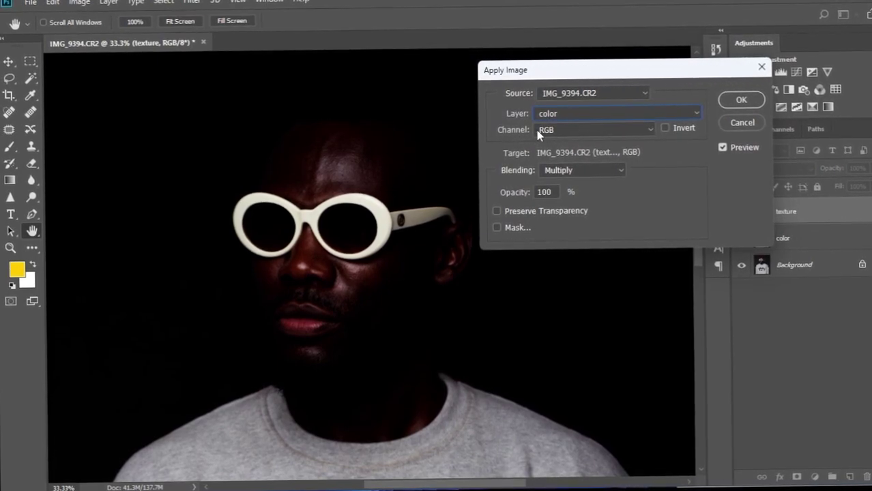
{"action": "left_click", "coordinate": [616, 175]}
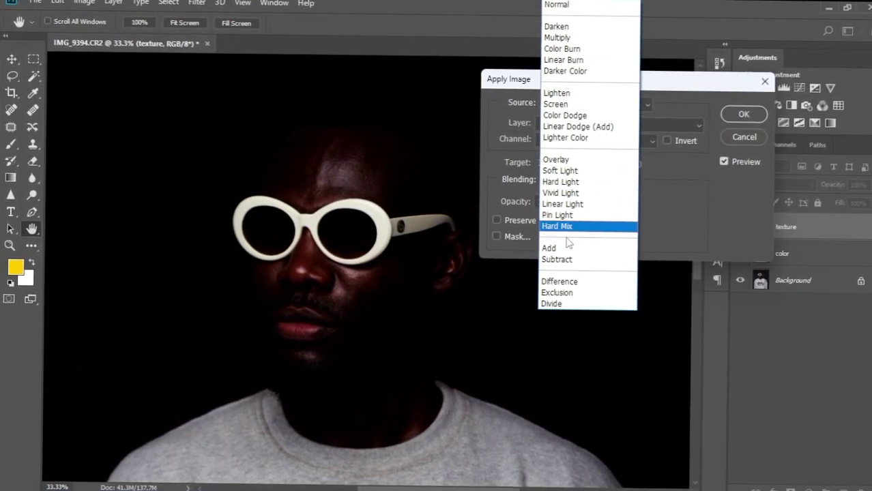
{"action": "left_click", "coordinate": [558, 259]}
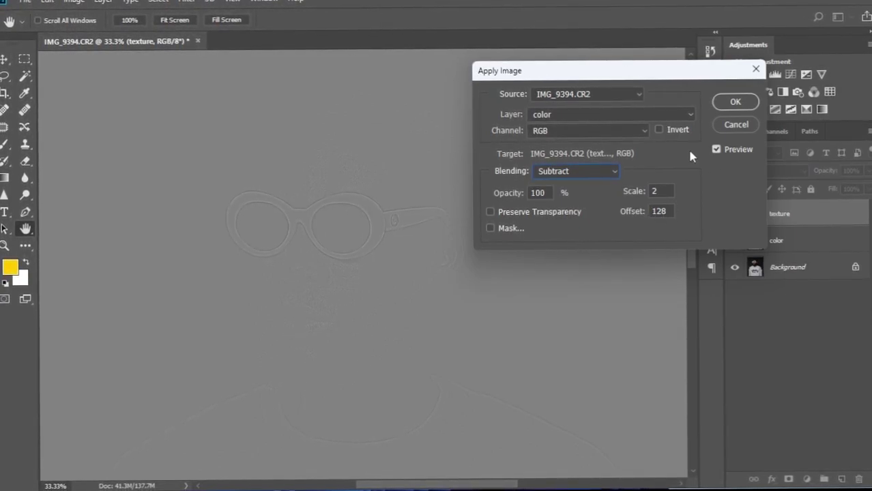
{"action": "left_click", "coordinate": [737, 102]}
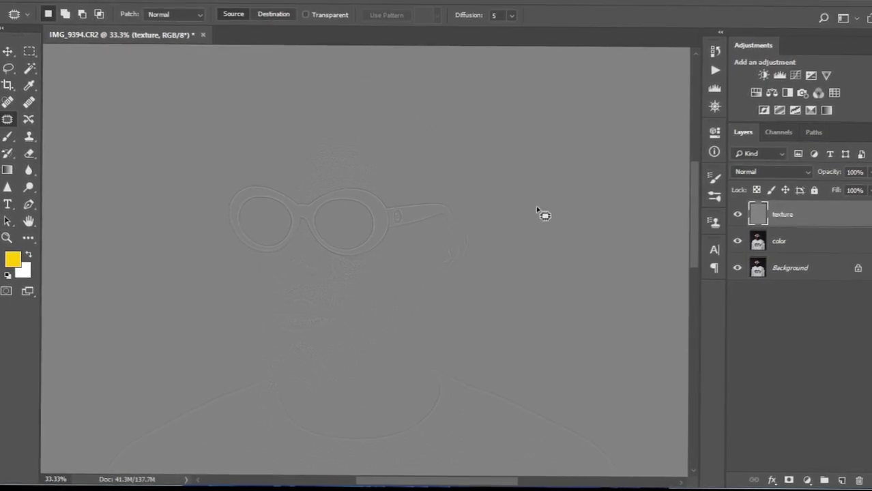
- Set the texture layer's blend mode to Linear Light
{"action": "scroll", "coordinate": [346, 224], "scroll_direction": "down", "scroll_amount": 3}
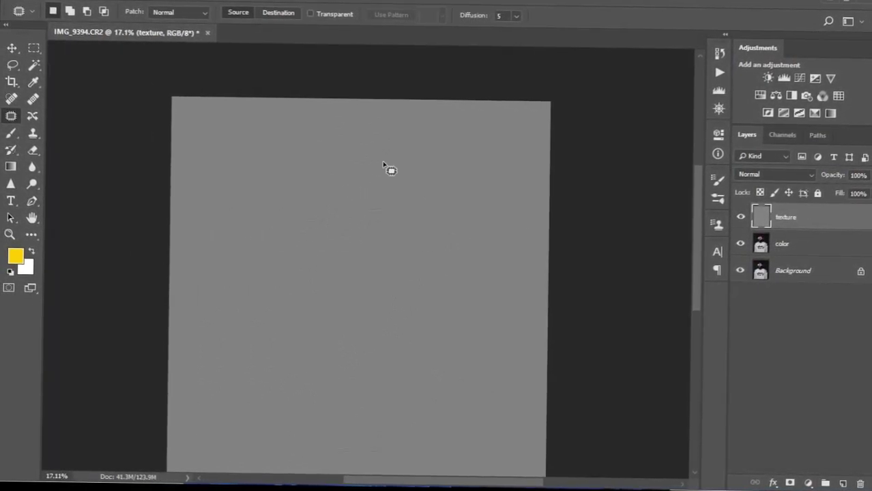
{"action": "scroll", "coordinate": [344, 251], "scroll_direction": "up", "scroll_amount": 4}
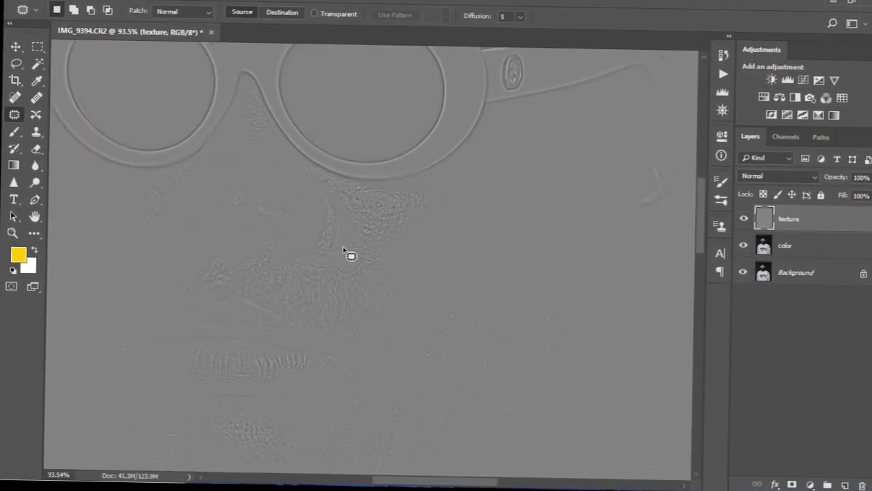
{"action": "scroll", "coordinate": [343, 252], "scroll_direction": "down", "scroll_amount": 4}
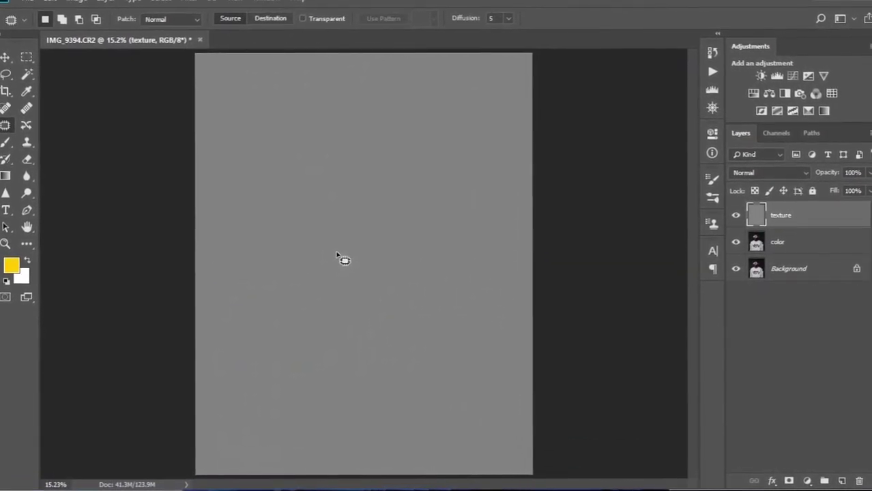
{"action": "scroll", "coordinate": [366, 276], "scroll_direction": "down", "scroll_amount": 1}
{"action": "scroll", "coordinate": [366, 276], "scroll_direction": "up", "scroll_amount": 1}
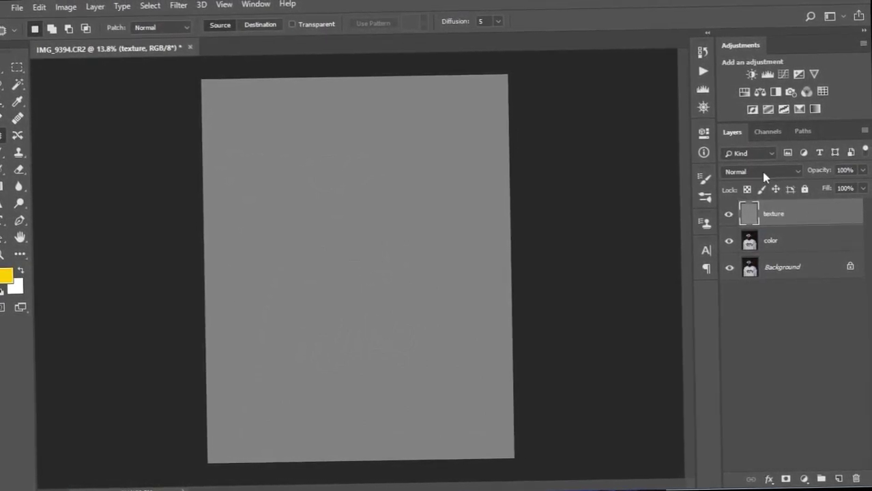
{"action": "left_click", "coordinate": [794, 175]}
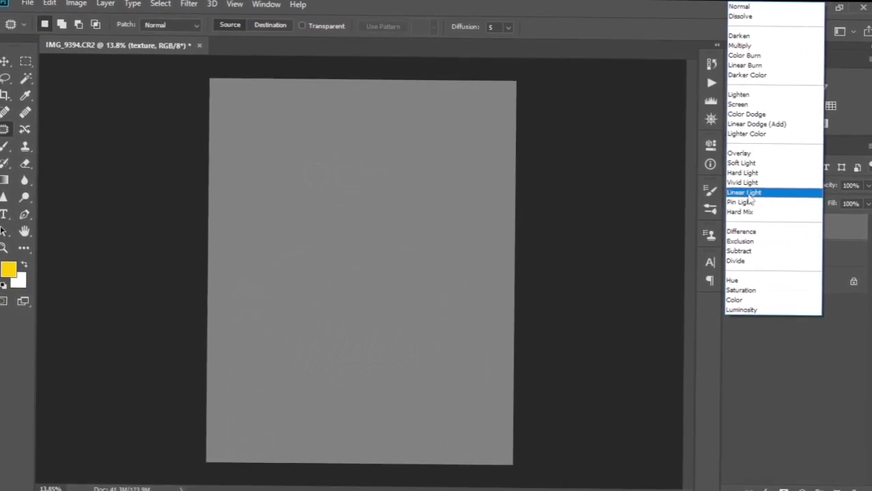
{"action": "left_click", "coordinate": [747, 193]}
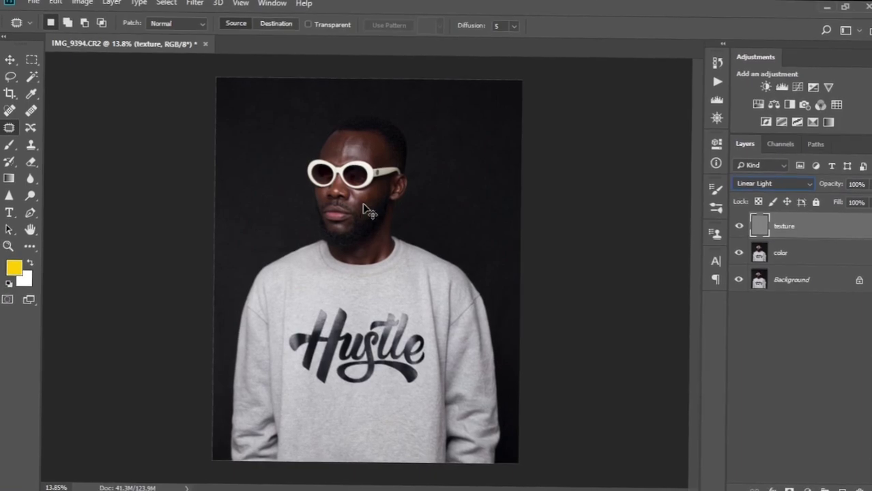
- Make the texture layer visible again and add an empty layer named "tones" between the color and texture layers
{"action": "scroll", "coordinate": [363, 207], "scroll_direction": "up", "scroll_amount": 4}
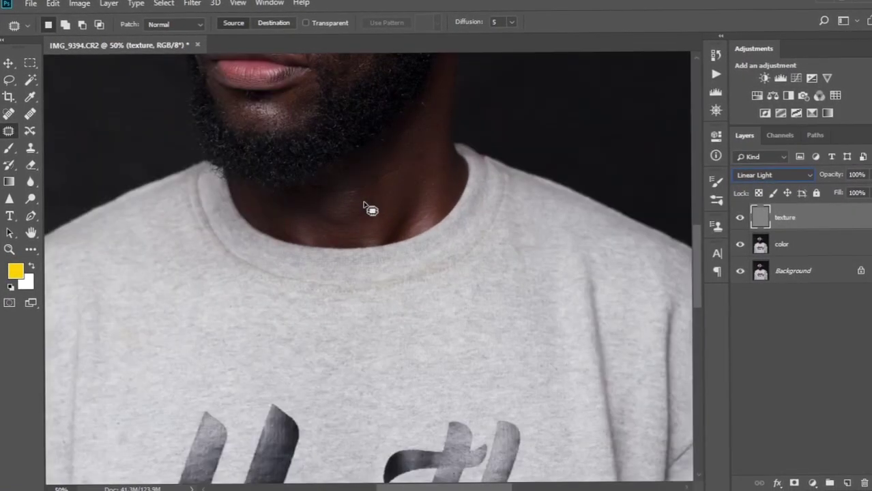
{"action": "left_click_drag", "start_coordinate": [368, 210], "coordinate": [376, 328]}
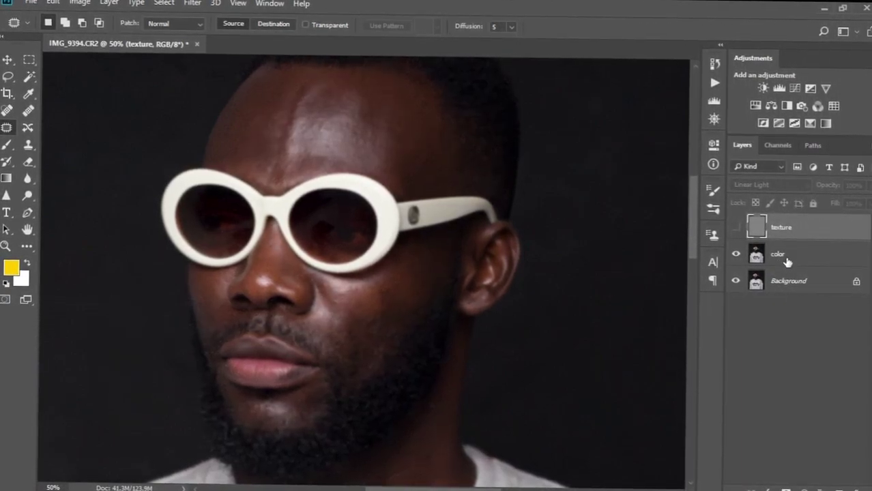
{"action": "left_click", "coordinate": [736, 223]}
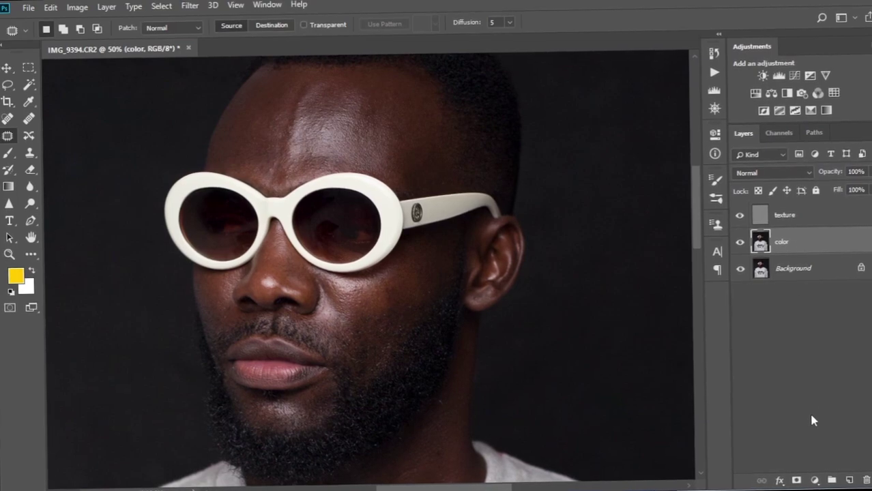
{"action": "left_click", "coordinate": [845, 486]}
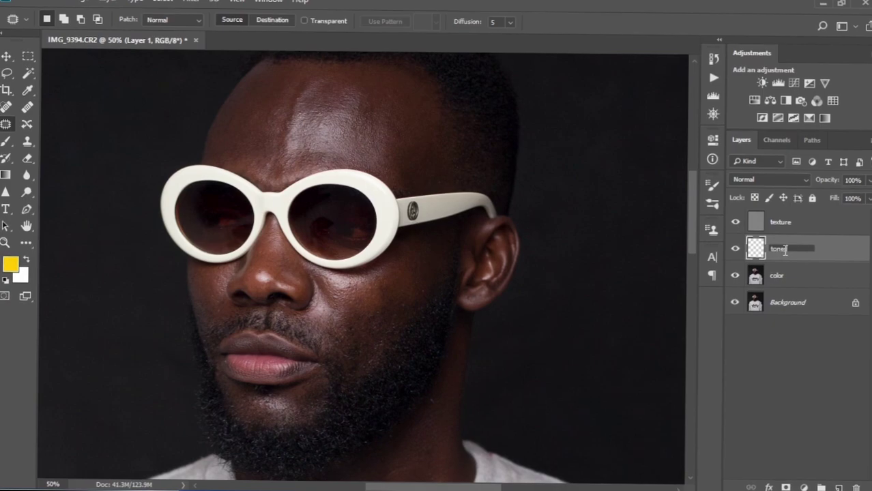
{"action": "key", "text": "Return"}
- Group the texture, tones and color layers and name the group "fs"
{"action": "left_click", "coordinate": [796, 214]}
{"action": "key", "text": "shift+alt+j"}
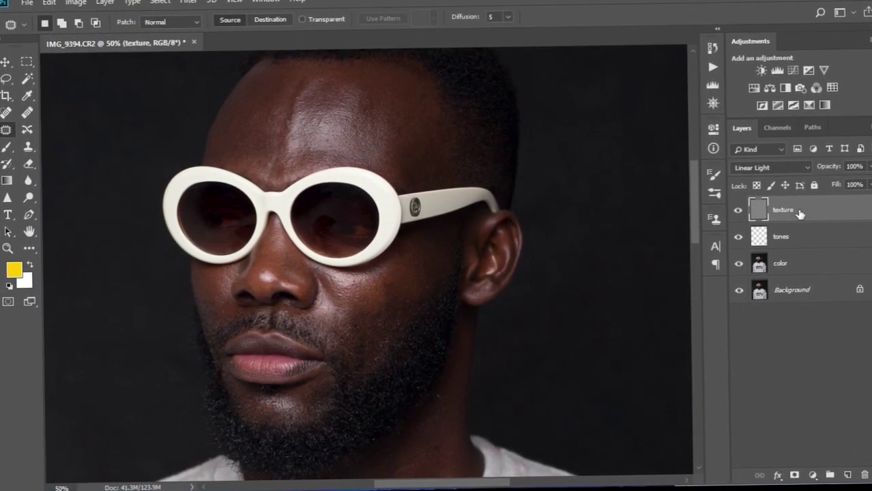
{"action": "left_click", "coordinate": [804, 269], "text": "shift"}
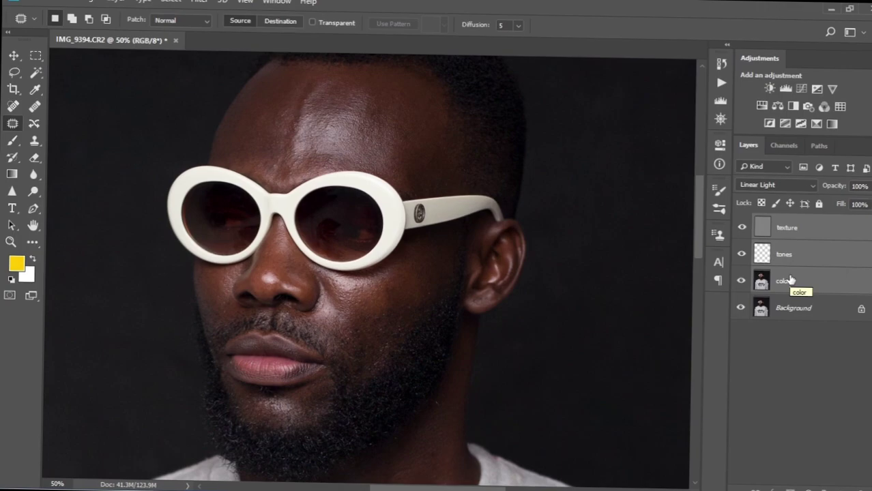
{"action": "key", "text": "ctrl+g"}
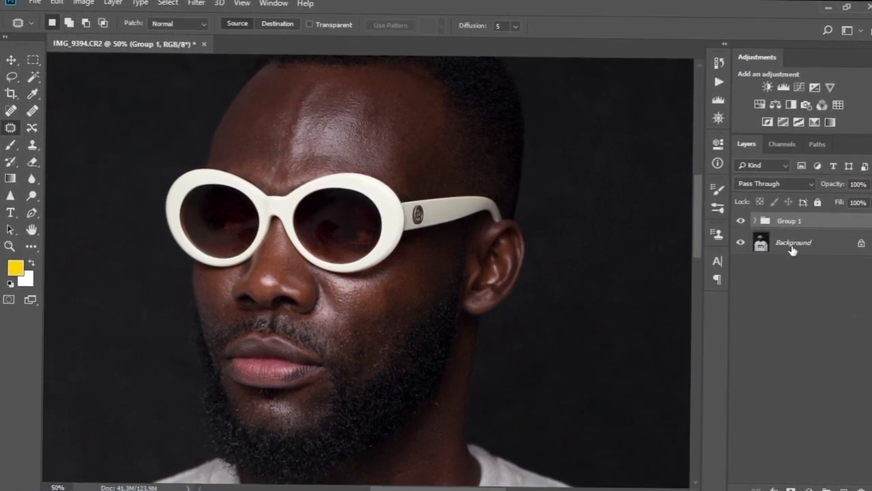
{"action": "double_click", "coordinate": [789, 221]}
{"action": "type", "text": "c"}
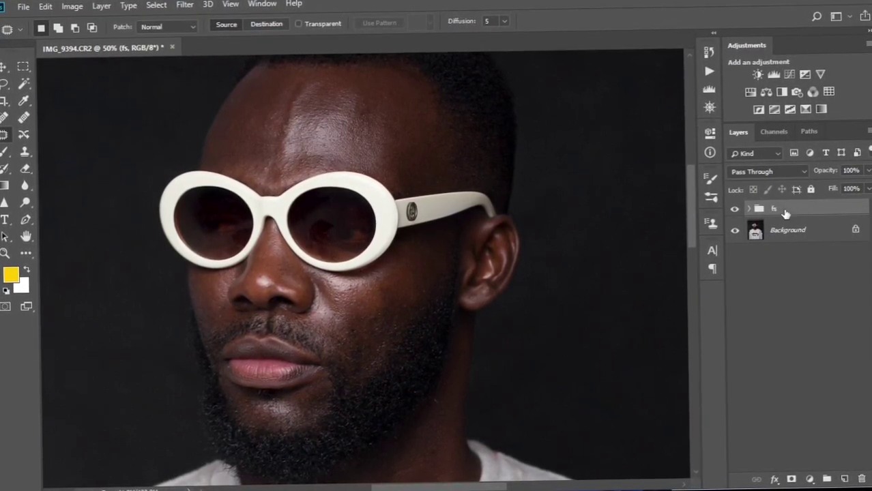
- Expand the fs group, select its color layer and activate the Lasso tool for work on the forehead
{"action": "left_click", "coordinate": [748, 209]}
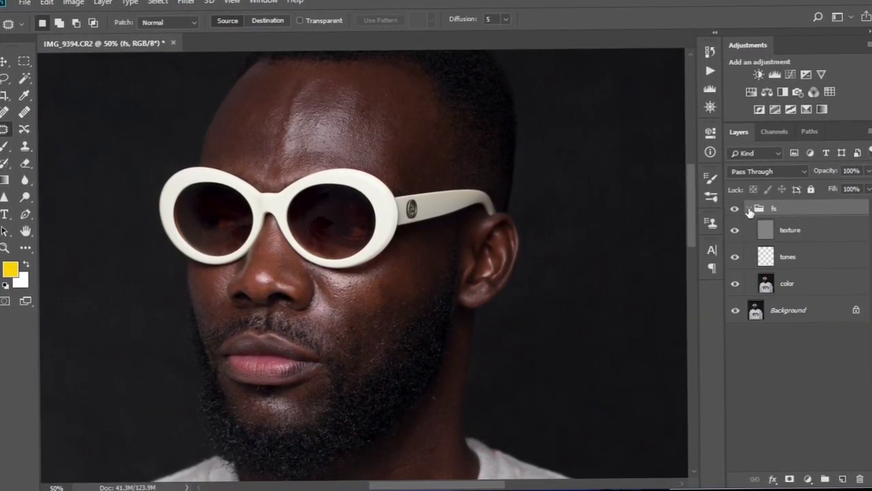
{"action": "left_click", "coordinate": [793, 287]}
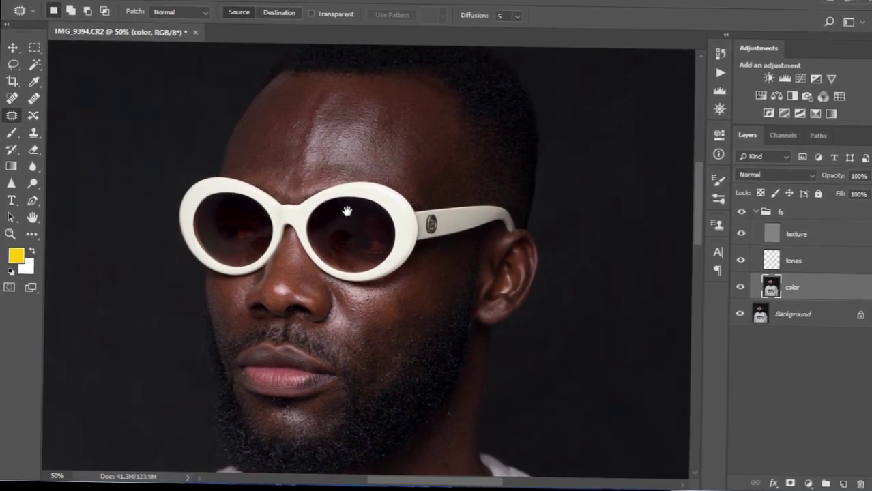
{"action": "scroll", "coordinate": [349, 231], "scroll_direction": "down", "scroll_amount": 1}
{"action": "scroll", "coordinate": [349, 230], "scroll_direction": "up", "scroll_amount": 4}
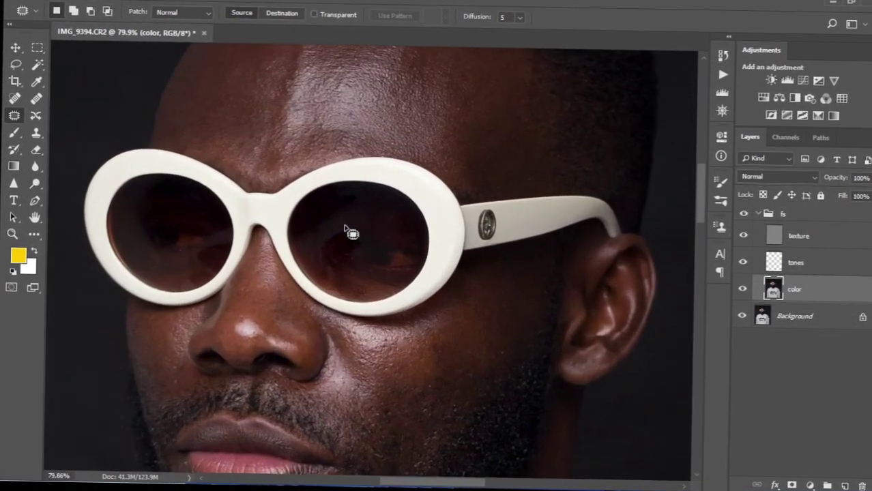
{"action": "left_click_drag", "start_coordinate": [370, 157], "coordinate": [375, 235]}
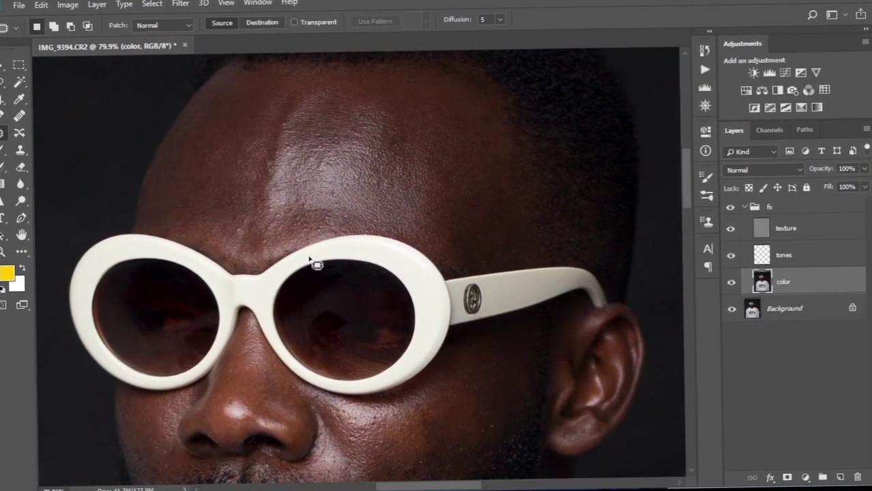
{"action": "left_click_drag", "start_coordinate": [327, 215], "coordinate": [340, 229]}
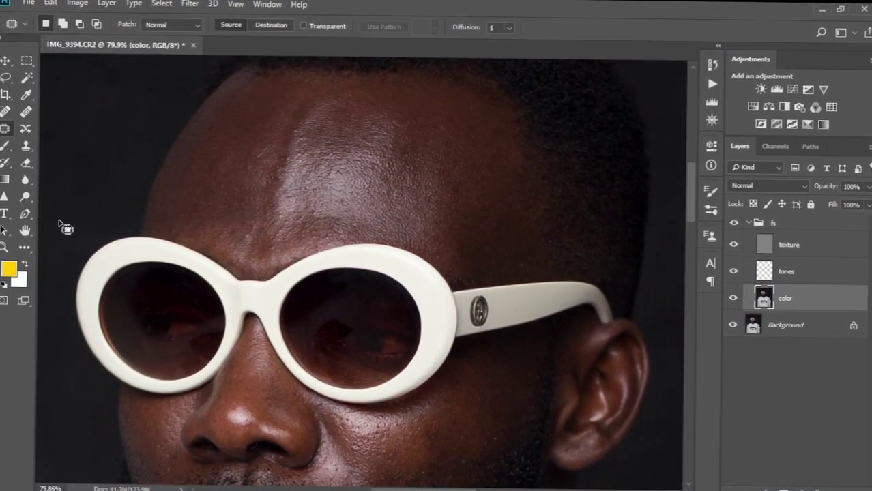
{"action": "left_click", "coordinate": [7, 77]}
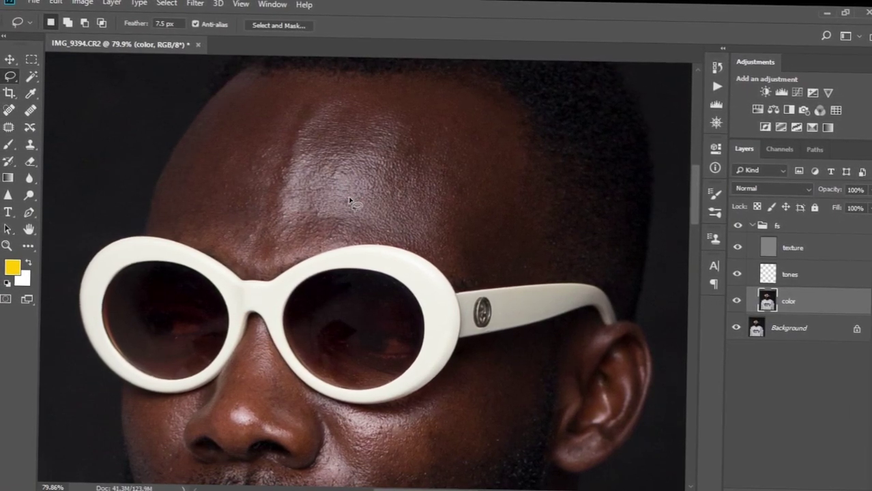
- Set the Lasso feather to 4.2 px and outline the shiny highlight area in the middle of the forehead
{"action": "left_click_drag", "start_coordinate": [355, 155], "coordinate": [343, 194]}
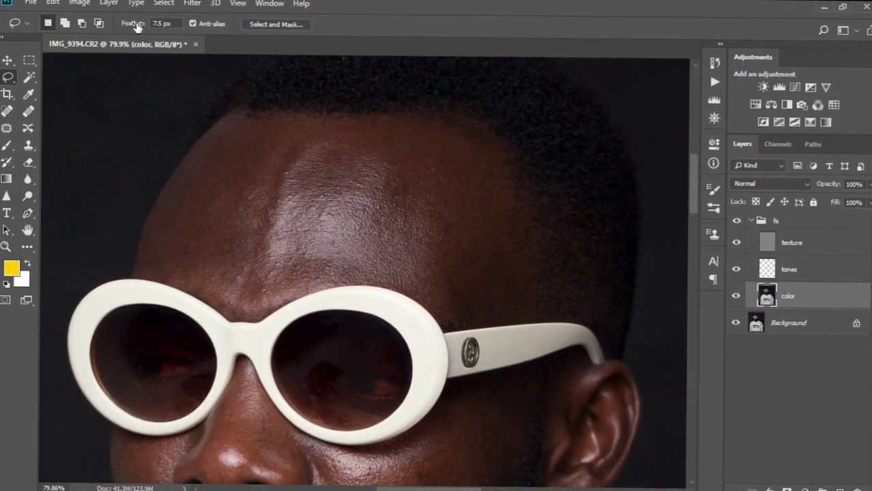
{"action": "left_click_drag", "start_coordinate": [145, 28], "coordinate": [127, 28]}
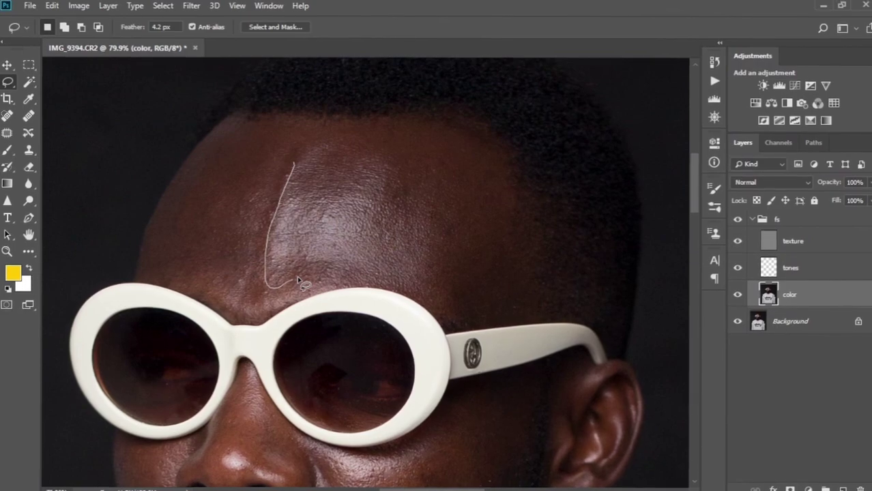
{"action": "mouse_move", "coordinate": [300, 282]}
{"action": "left_mouse_down"}
{"action": "mouse_move", "coordinate": [446, 210]}
{"action": "mouse_move", "coordinate": [361, 144]}
{"action": "left_mouse_up"}
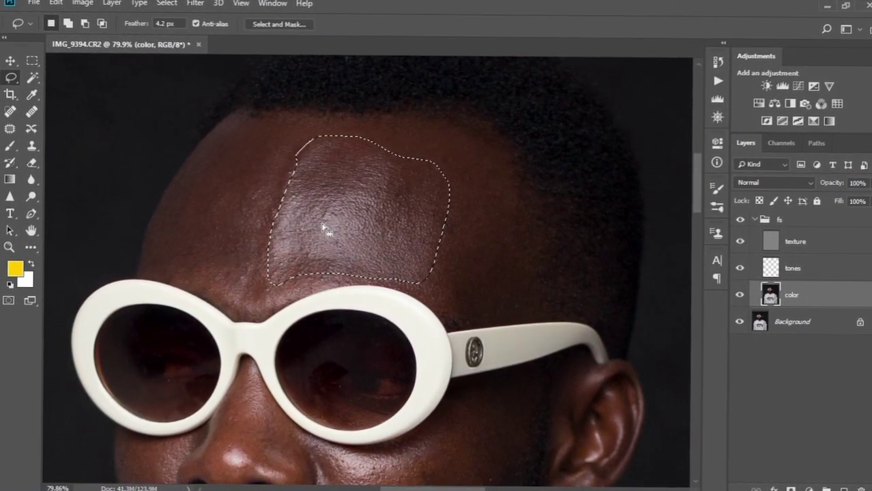
- Open Gaussian Blur for the forehead selection, try a radius of 7.4 pixels and set the preview zoom to 50%
{"action": "left_click", "coordinate": [190, 6]}
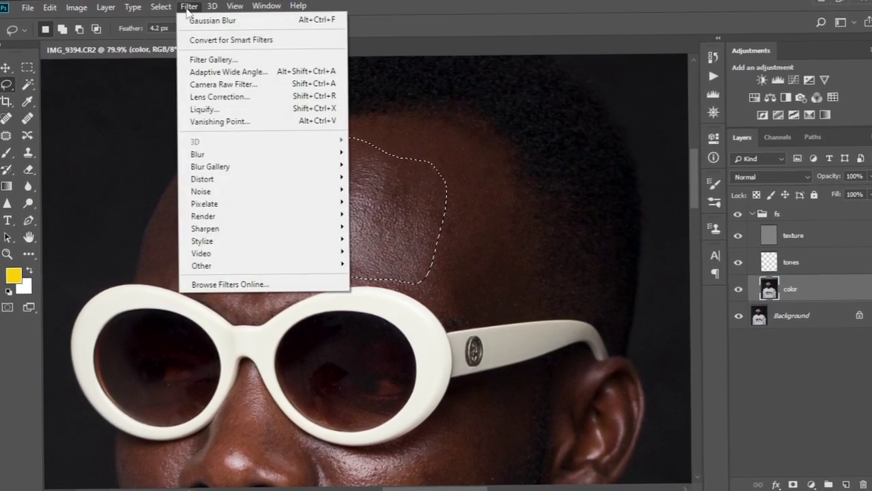
{"action": "mouse_move", "coordinate": [260, 150]}
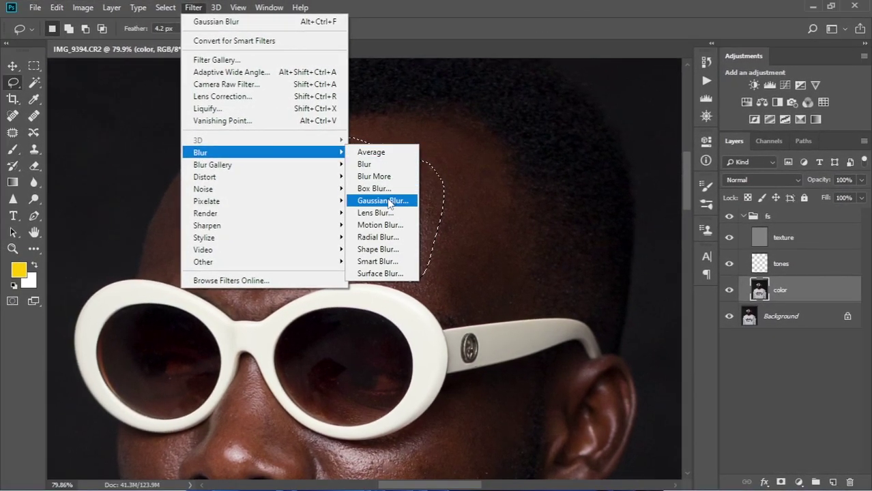
{"action": "left_click", "coordinate": [389, 203]}
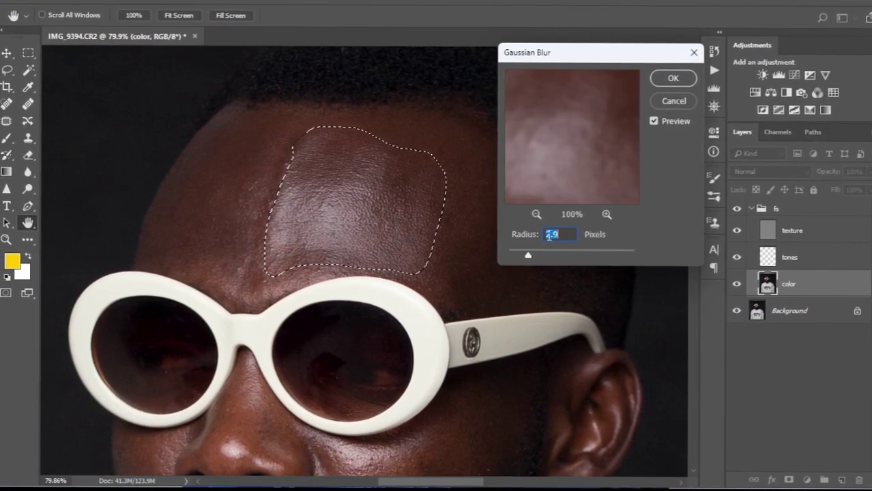
{"action": "left_click_drag", "start_coordinate": [529, 253], "coordinate": [539, 257]}
{"action": "left_click", "coordinate": [542, 217]}
{"action": "left_click", "coordinate": [543, 217]}
{"action": "left_click", "coordinate": [542, 217]}
{"action": "left_click", "coordinate": [543, 217]}
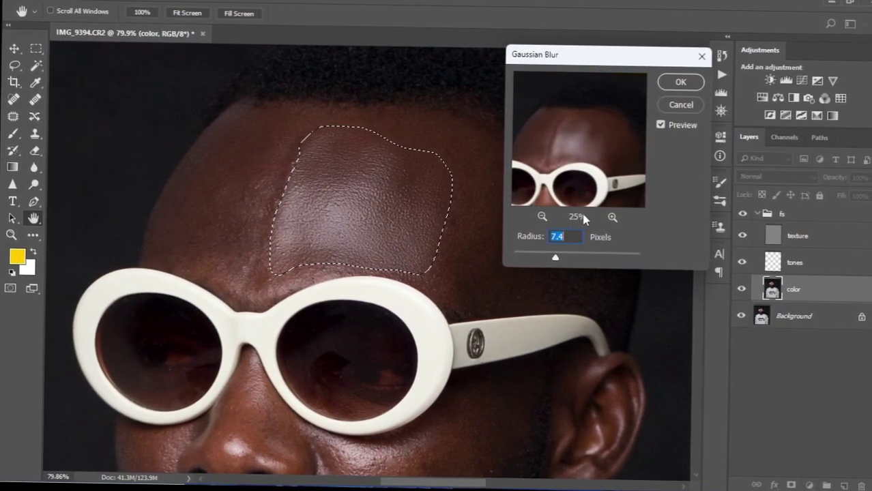
{"action": "left_click", "coordinate": [613, 217]}
{"action": "left_click", "coordinate": [614, 217]}
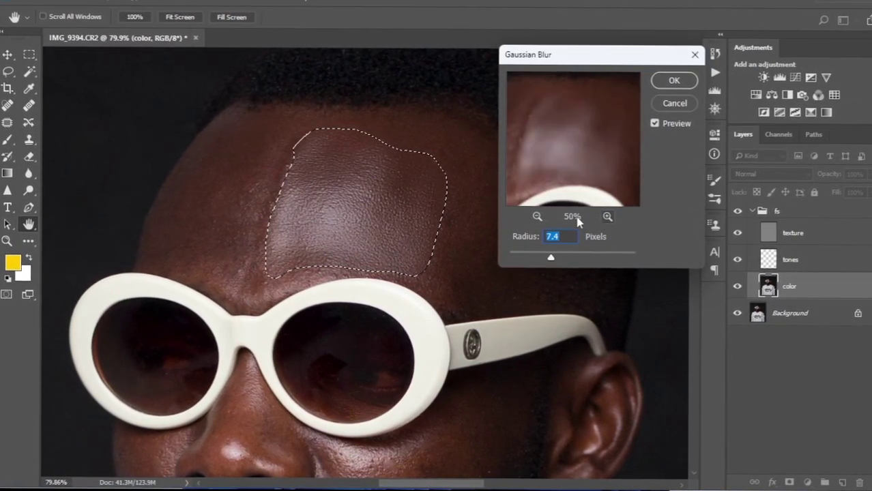
- Apply the Gaussian Blur to the forehead selection with a radius of 4.9 pixels and deselect the area
{"action": "left_click_drag", "start_coordinate": [551, 256], "coordinate": [536, 263]}
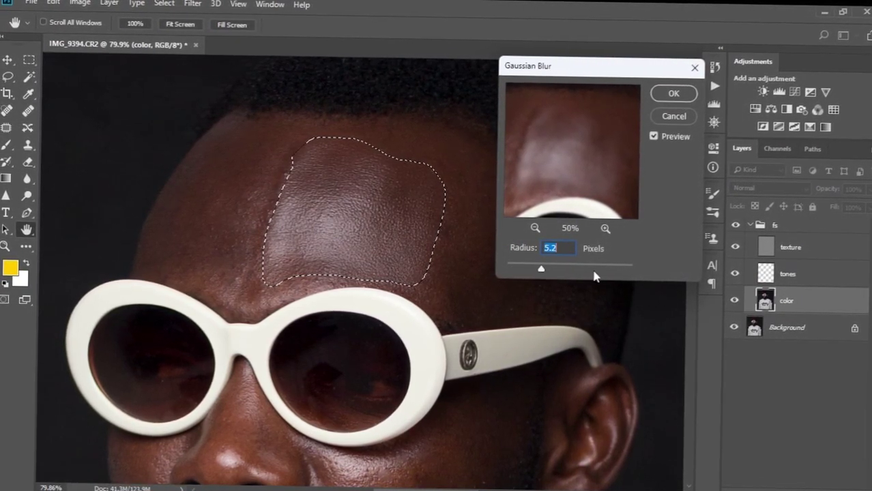
{"action": "left_click_drag", "start_coordinate": [540, 269], "coordinate": [544, 268]}
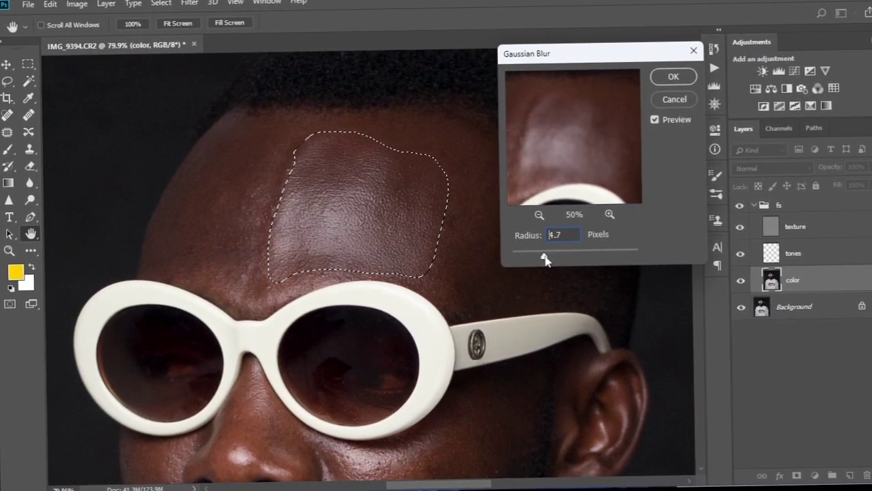
{"action": "left_click_drag", "start_coordinate": [558, 263], "coordinate": [546, 266]}
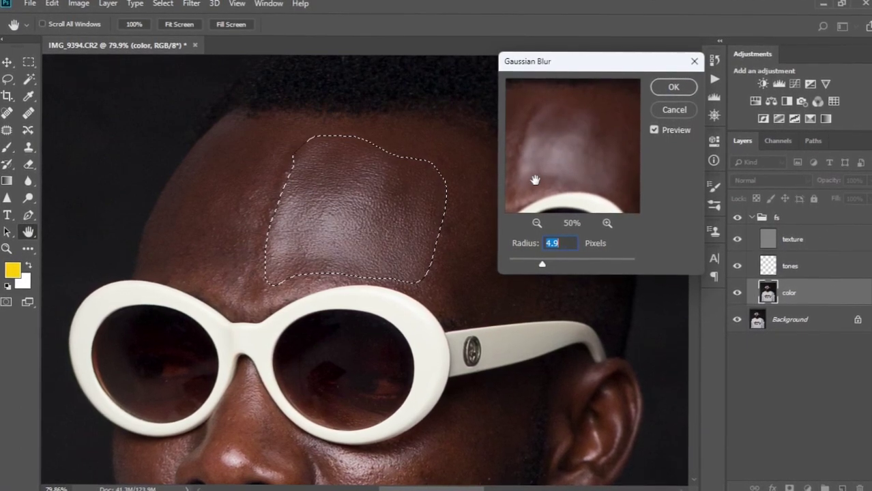
{"action": "mouse_move", "coordinate": [546, 264]}
{"action": "left_mouse_down"}
{"action": "mouse_move", "coordinate": [554, 261]}
{"action": "mouse_move", "coordinate": [541, 271]}
{"action": "left_mouse_up"}
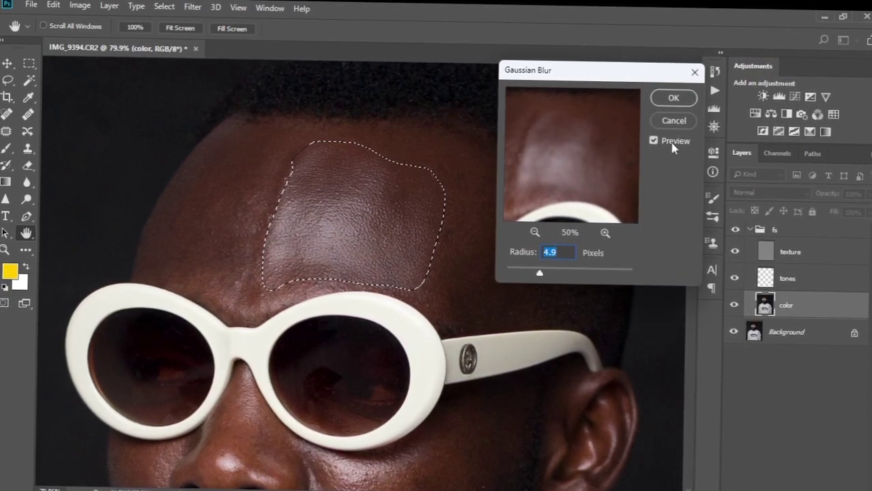
{"action": "left_click", "coordinate": [674, 96]}
{"action": "key", "text": "ctrl+d"}
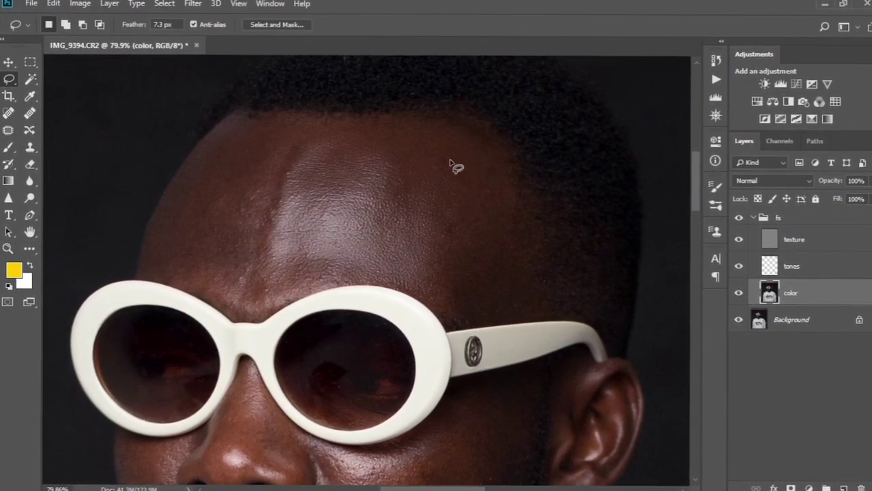
- Outline the forehead skin curving along the hairline toward the ear-side temple with the Lasso and reapply Gaussian Blur to it
{"action": "mouse_move", "coordinate": [447, 149]}
{"action": "left_mouse_down"}
{"action": "mouse_move", "coordinate": [427, 235]}
{"action": "mouse_move", "coordinate": [430, 296]}
{"action": "left_mouse_up"}
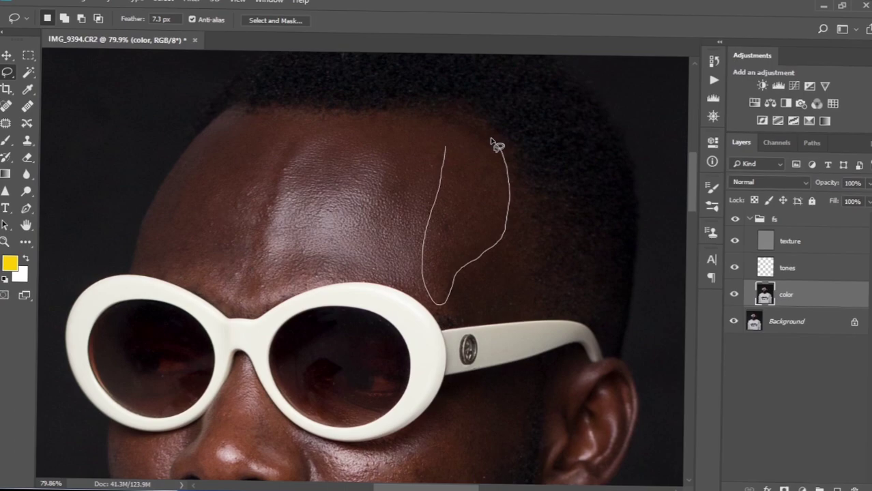
{"action": "mouse_move", "coordinate": [496, 144]}
{"action": "left_mouse_down"}
{"action": "mouse_move", "coordinate": [361, 138]}
{"action": "mouse_move", "coordinate": [372, 147]}
{"action": "left_mouse_up"}
{"action": "right_click", "coordinate": [478, 225]}
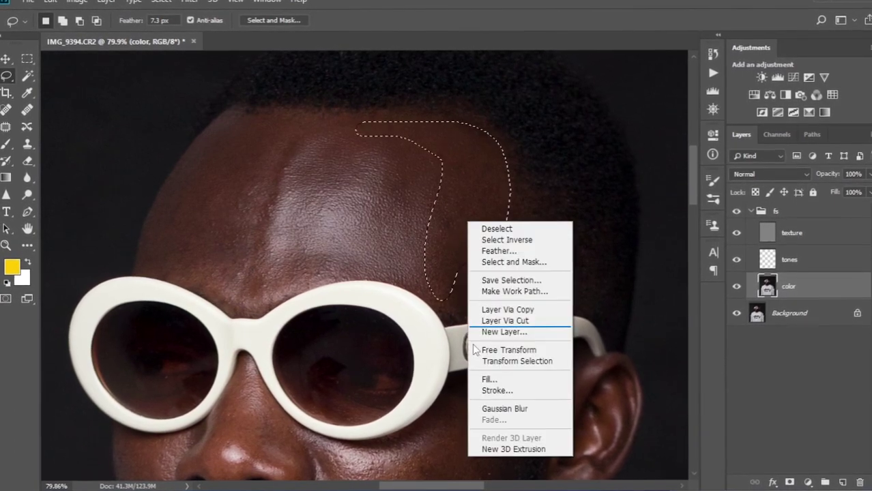
{"action": "key", "text": "Escape"}
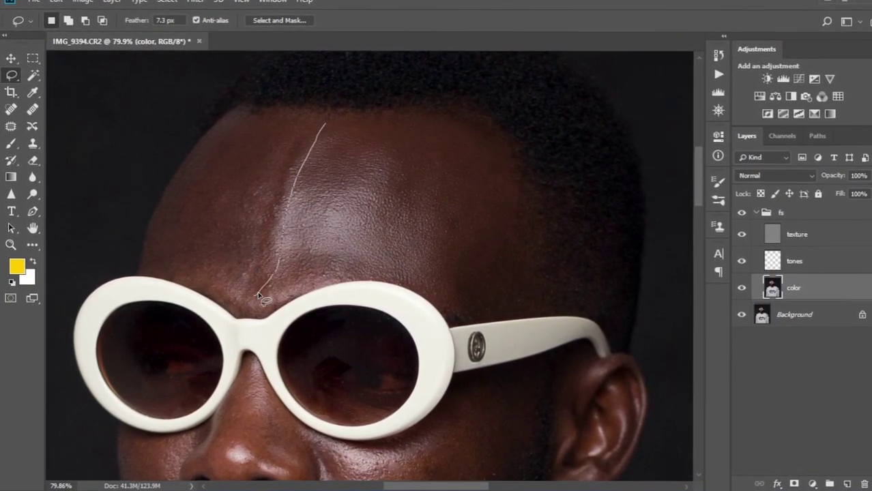
- Lasso the large forehead area between the central highlight and the far side of the head, and reapply Gaussian Blur
{"action": "left_click_drag", "start_coordinate": [260, 207], "coordinate": [263, 204]}
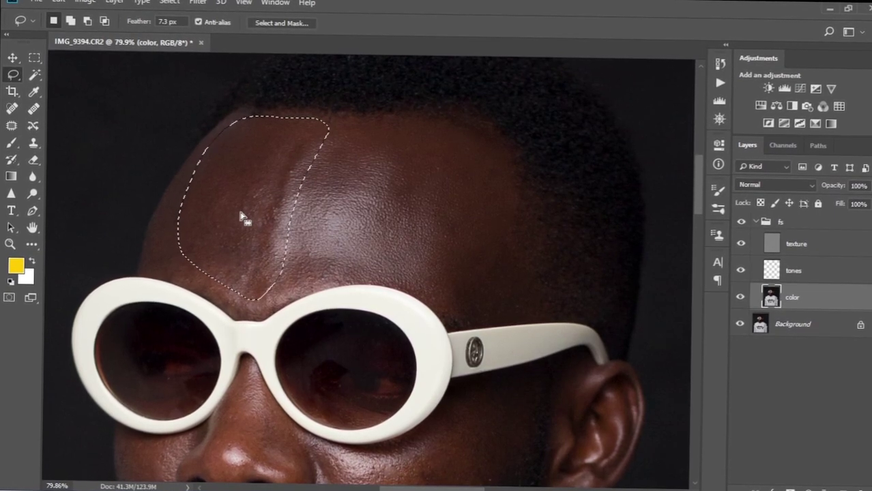
{"action": "right_click", "coordinate": [240, 216]}
{"action": "left_click", "coordinate": [270, 402]}
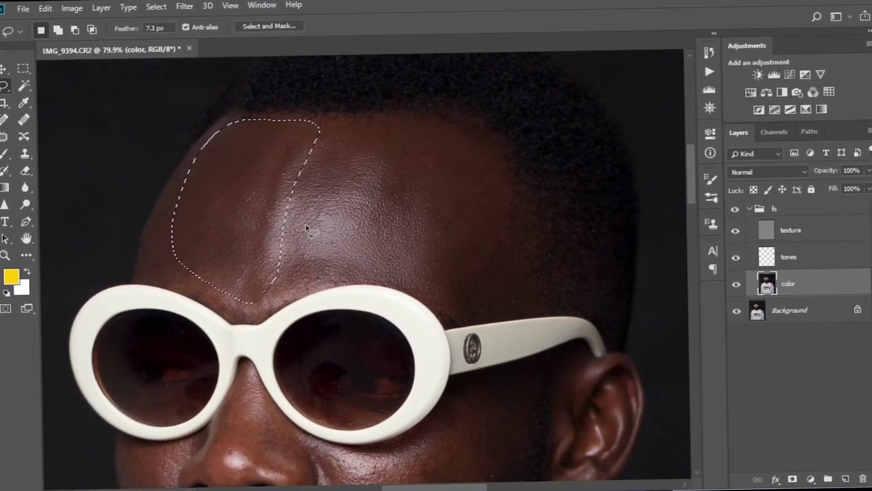
- Lasso the narrow strip of forehead just above the far lens, reapply Gaussian Blur to it and deselect
{"action": "scroll", "coordinate": [344, 181], "scroll_direction": "down", "scroll_amount": 2}
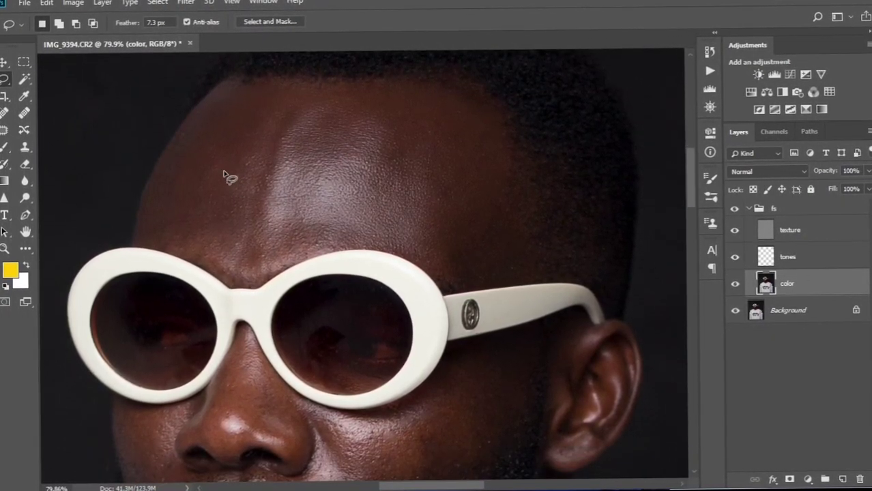
{"action": "mouse_move", "coordinate": [232, 280]}
{"action": "left_mouse_down"}
{"action": "mouse_move", "coordinate": [258, 259]}
{"action": "mouse_move", "coordinate": [181, 209]}
{"action": "mouse_move", "coordinate": [160, 233]}
{"action": "mouse_move", "coordinate": [200, 252]}
{"action": "left_mouse_up"}
{"action": "right_click", "coordinate": [198, 247]}
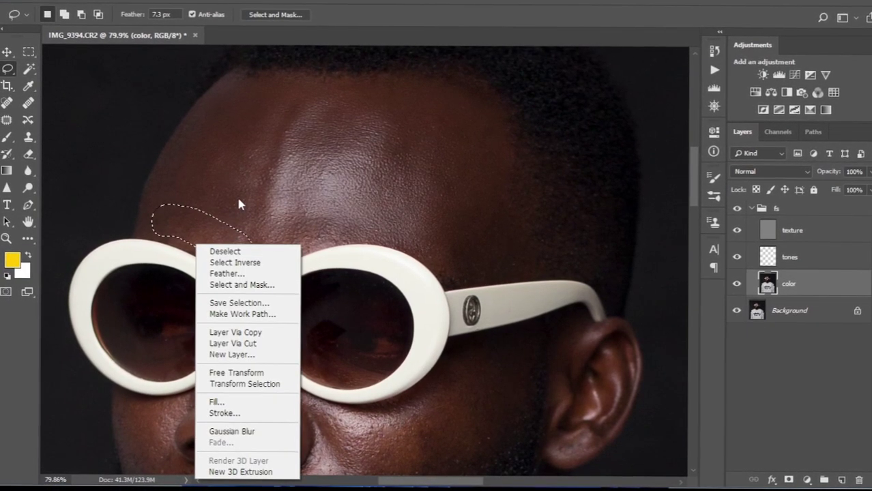
{"action": "left_click", "coordinate": [233, 375]}
{"action": "left_click", "coordinate": [271, 243]}
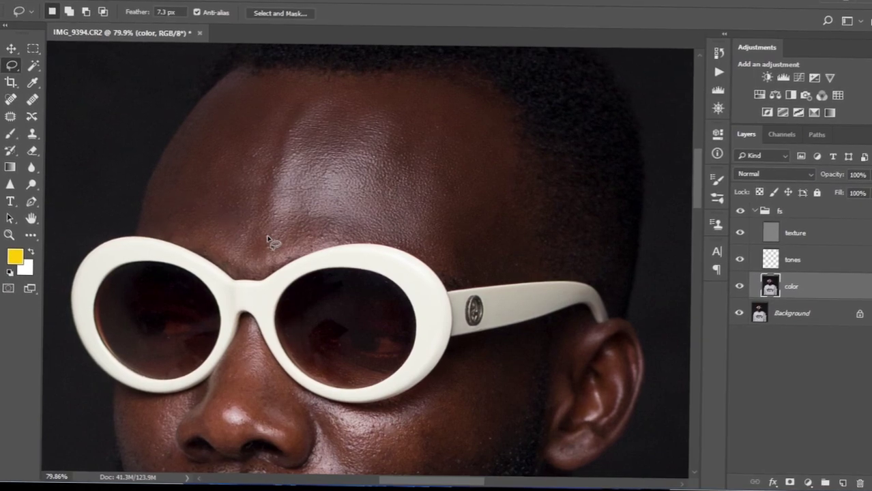
- Smooth a thin vertical strip along the forehead's far outer edge with a lasso selection and Gaussian Blur, clearing the selection
{"action": "left_click_drag", "start_coordinate": [212, 113], "coordinate": [193, 166]}
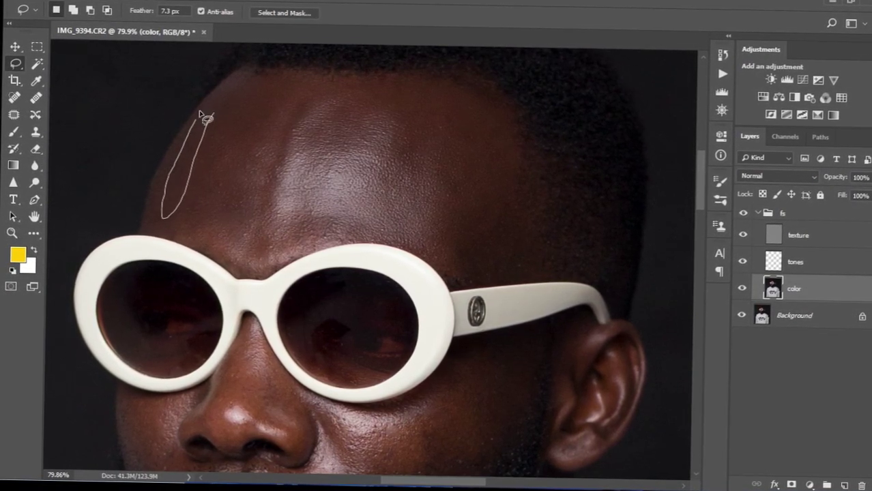
{"action": "right_click", "coordinate": [189, 187]}
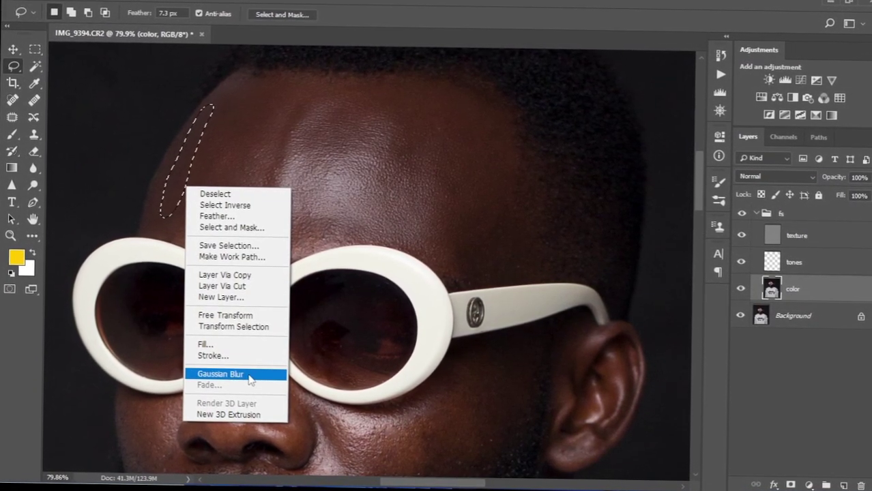
{"action": "left_click", "coordinate": [234, 371]}
{"action": "left_click", "coordinate": [273, 174]}
- Lasso the temple area above the hinge of the glasses, reapply Gaussian Blur to it and deselect
{"action": "left_click_drag", "start_coordinate": [425, 185], "coordinate": [381, 121]}
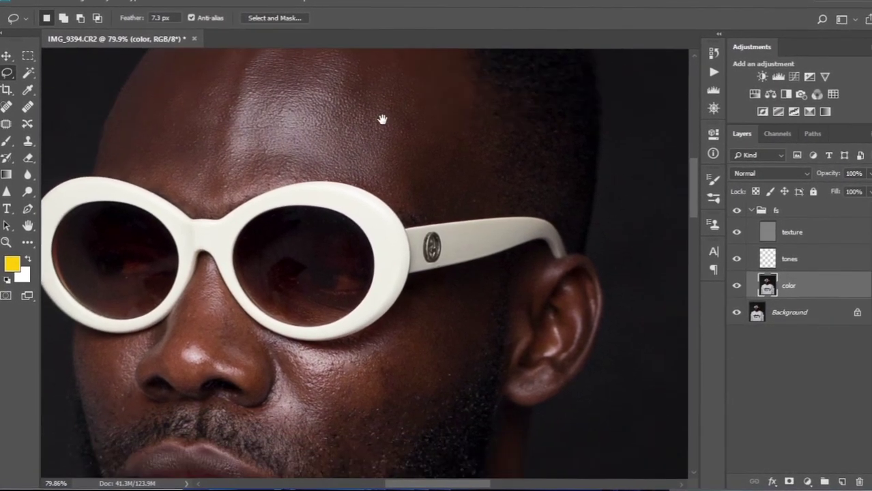
{"action": "mouse_move", "coordinate": [387, 151]}
{"action": "left_mouse_down"}
{"action": "mouse_move", "coordinate": [406, 214]}
{"action": "mouse_move", "coordinate": [478, 194]}
{"action": "mouse_move", "coordinate": [458, 86]}
{"action": "left_mouse_up"}
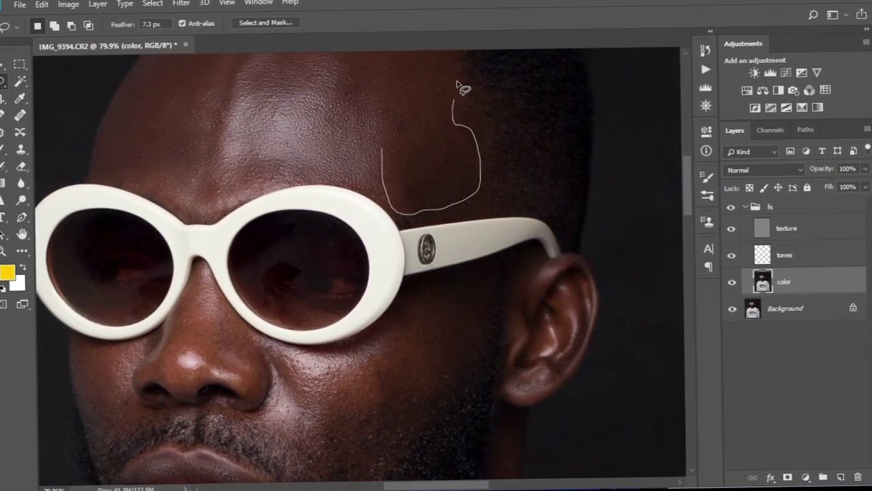
{"action": "right_click", "coordinate": [399, 182]}
{"action": "left_click", "coordinate": [449, 366]}
{"action": "left_click", "coordinate": [273, 256]}
- Toggle the fs group's visibility to compare the forehead before and after smoothing, and inspect the skin up close
{"action": "mouse_move", "coordinate": [312, 136]}
{"action": "left_mouse_down"}
{"action": "mouse_move", "coordinate": [321, 210]}
{"action": "mouse_move", "coordinate": [313, 192]}
{"action": "mouse_move", "coordinate": [300, 199]}
{"action": "left_mouse_up"}
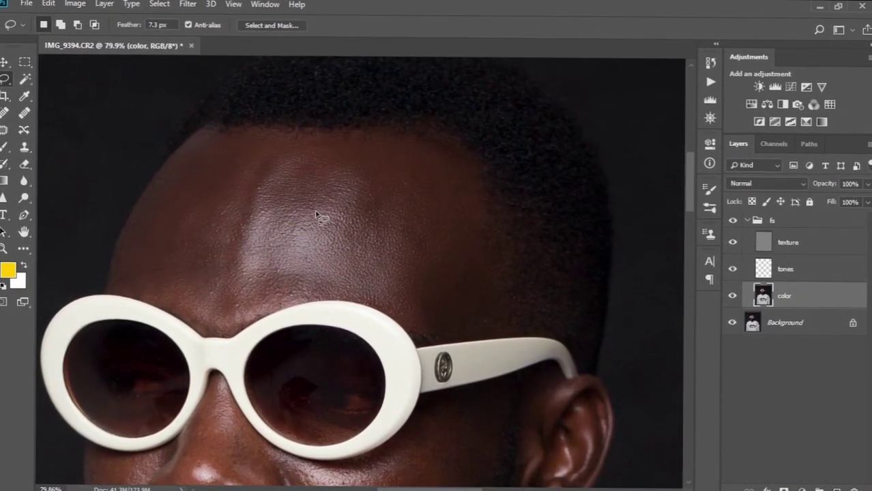
{"action": "left_click", "coordinate": [733, 222]}
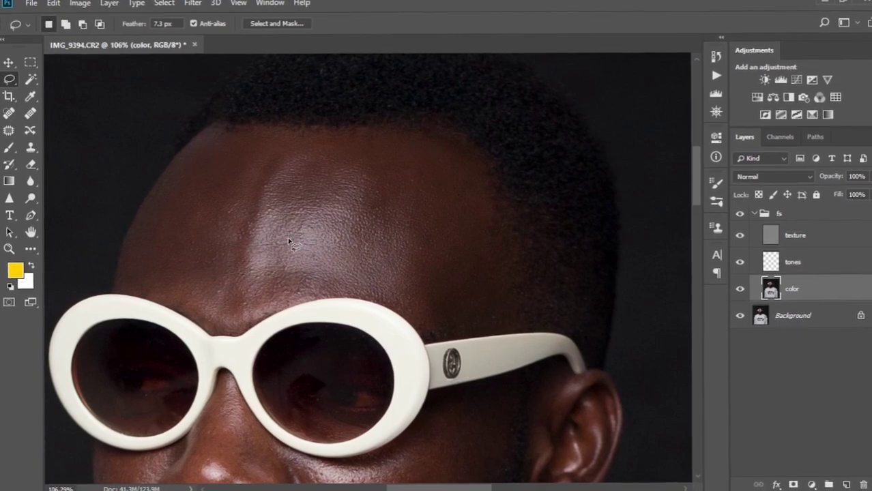
{"action": "scroll", "coordinate": [287, 237], "scroll_direction": "up", "scroll_amount": 3}
{"action": "scroll", "coordinate": [289, 247], "scroll_direction": "down", "scroll_amount": 3}
{"action": "scroll", "coordinate": [188, 244], "scroll_direction": "up", "scroll_amount": 2}
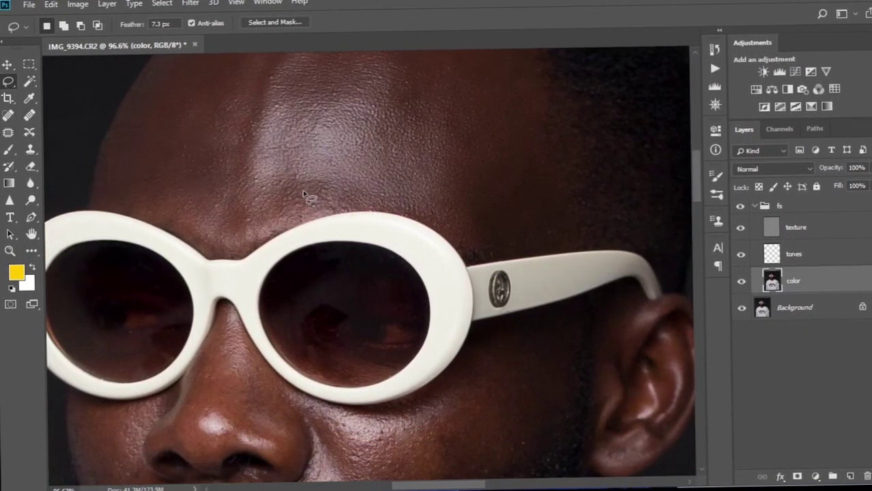
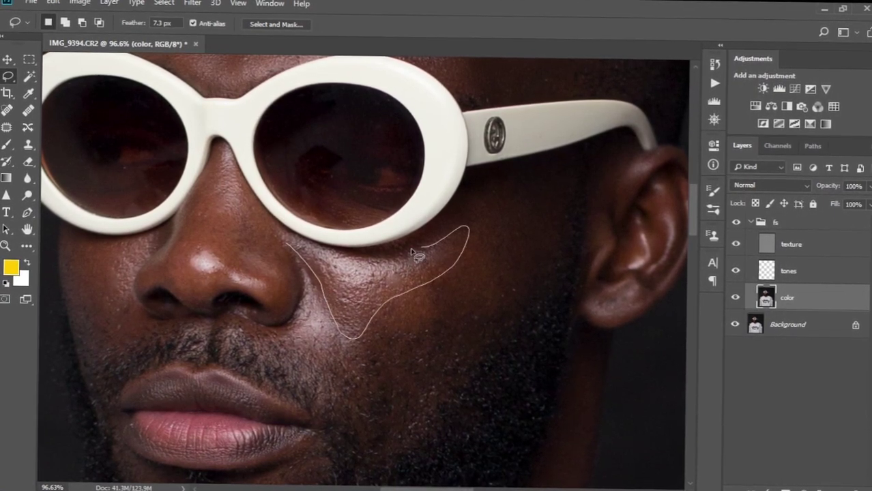
- Blur two lassoed areas of the near cheek: the shiny skin under the lens and the adjoining patch toward the ear
{"action": "left_click_drag", "start_coordinate": [314, 244], "coordinate": [315, 245]}
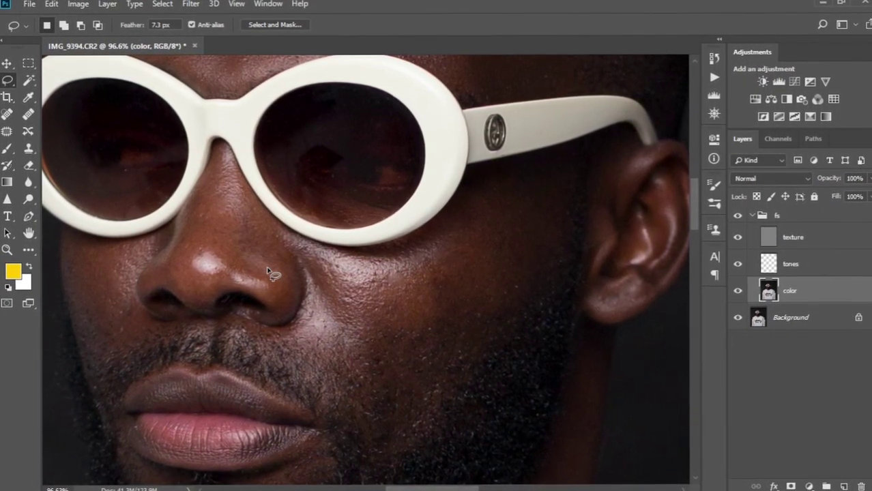
{"action": "right_click", "coordinate": [362, 280]}
{"action": "left_click", "coordinate": [400, 231]}
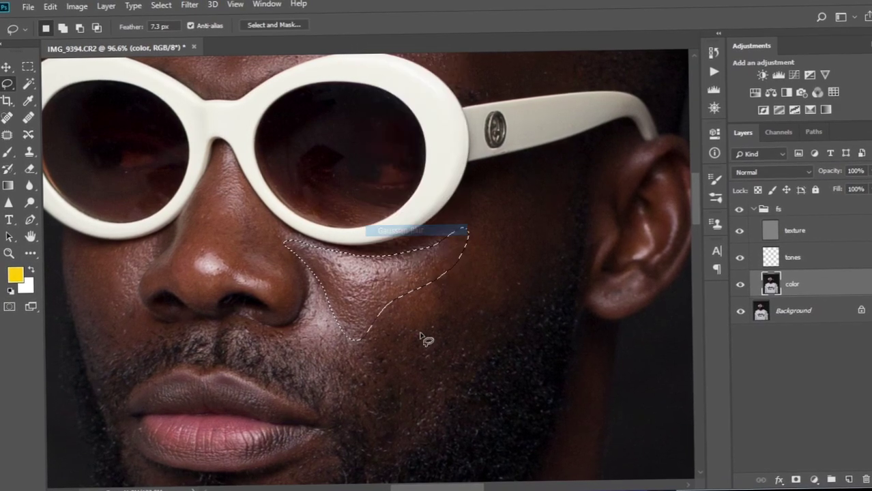
{"action": "mouse_move", "coordinate": [434, 269]}
{"action": "left_mouse_down"}
{"action": "mouse_move", "coordinate": [380, 307]}
{"action": "mouse_move", "coordinate": [560, 220]}
{"action": "mouse_move", "coordinate": [510, 194]}
{"action": "mouse_move", "coordinate": [486, 206]}
{"action": "left_mouse_up"}
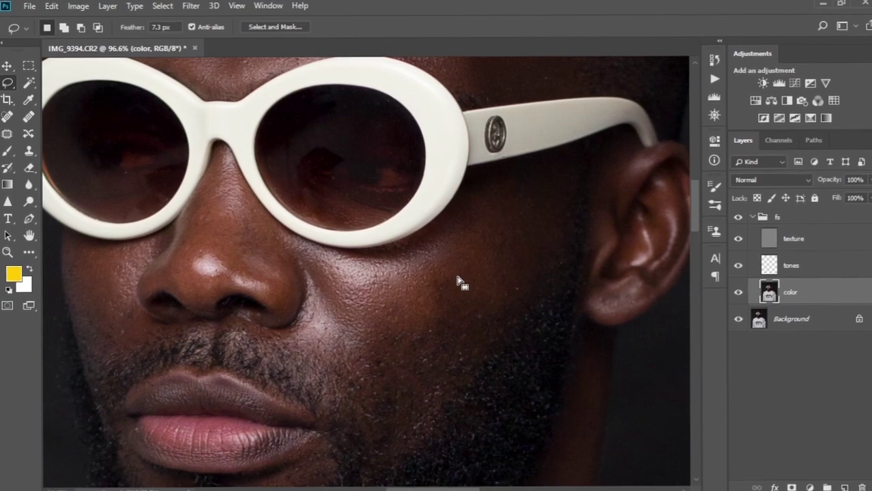
{"action": "right_click", "coordinate": [459, 282]}
{"action": "left_click", "coordinate": [510, 230]}
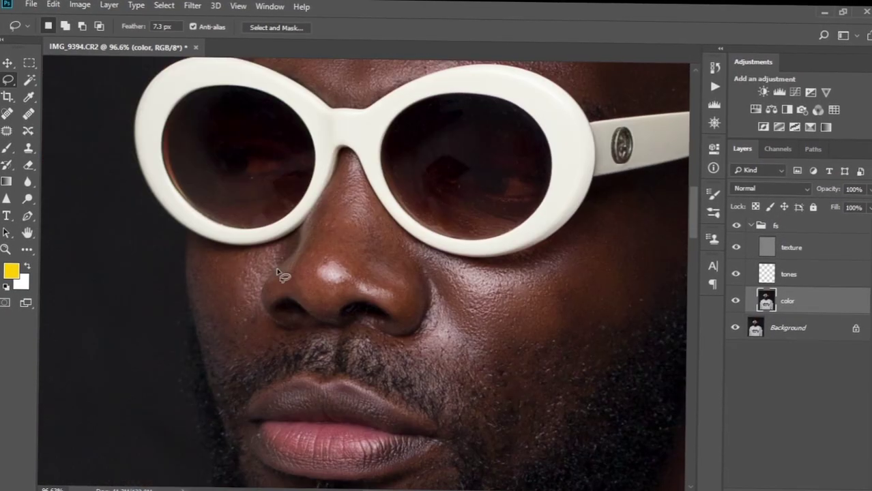
- Lasso the skin areas on the nose, including the tip and the near nostril, and smooth them with Gaussian Blur
{"action": "mouse_move", "coordinate": [308, 258]}
{"action": "left_mouse_down"}
{"action": "mouse_move", "coordinate": [308, 293]}
{"action": "mouse_move", "coordinate": [328, 217]}
{"action": "mouse_move", "coordinate": [337, 289]}
{"action": "left_mouse_up"}
{"action": "right_click", "coordinate": [341, 281]}
{"action": "left_click", "coordinate": [376, 234]}
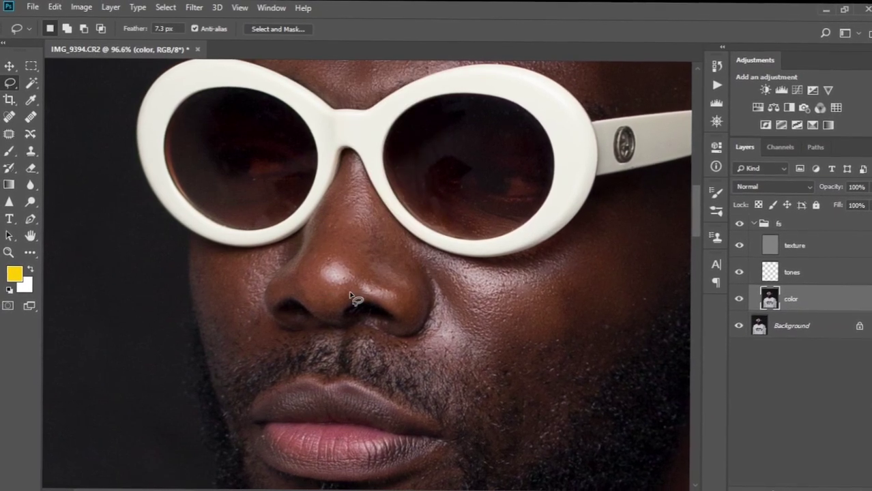
{"action": "left_click_drag", "start_coordinate": [350, 291], "coordinate": [413, 292]}
{"action": "right_click", "coordinate": [411, 292]}
{"action": "left_click", "coordinate": [427, 236]}
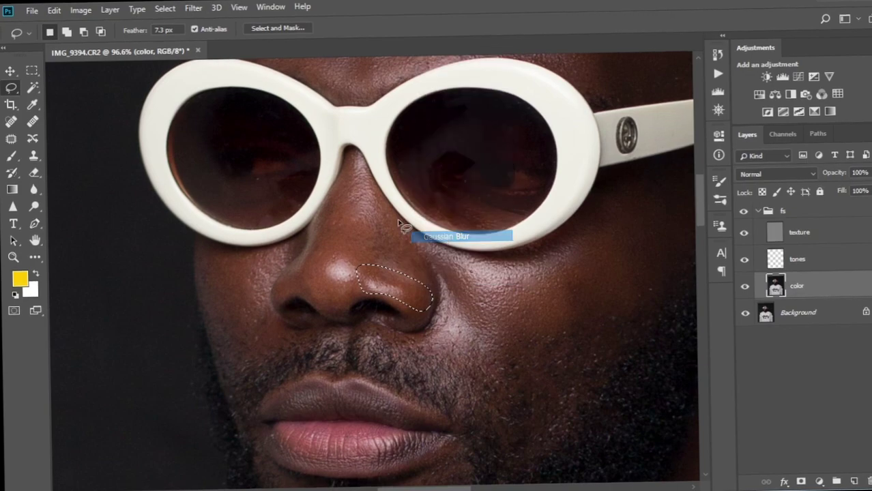
{"action": "mouse_move", "coordinate": [357, 213]}
{"action": "left_mouse_down"}
{"action": "mouse_move", "coordinate": [380, 275]}
{"action": "mouse_move", "coordinate": [417, 266]}
{"action": "mouse_move", "coordinate": [355, 158]}
{"action": "mouse_move", "coordinate": [334, 185]}
{"action": "mouse_move", "coordinate": [353, 209]}
{"action": "left_mouse_up"}
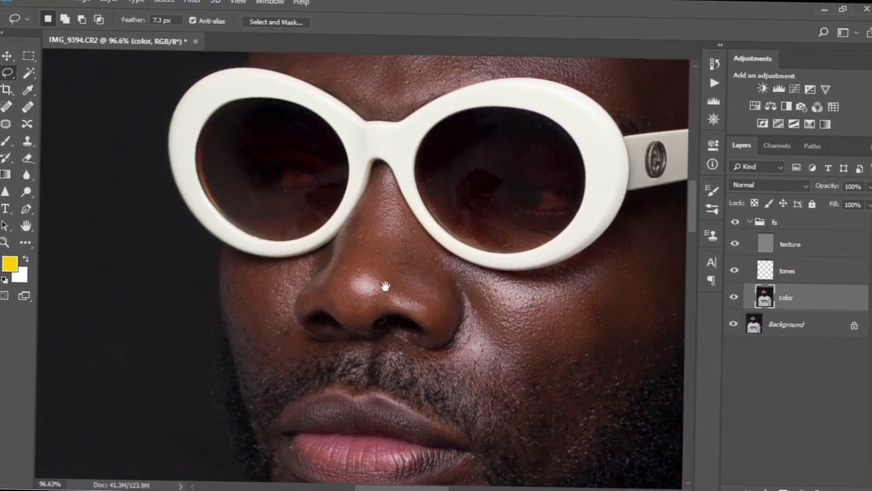
- Smooth the far cheek by blurring one lassoed area under the lens and another extending down toward the mustache, deselecting each
{"action": "mouse_move", "coordinate": [240, 262]}
{"action": "left_mouse_down"}
{"action": "mouse_move", "coordinate": [303, 258]}
{"action": "mouse_move", "coordinate": [311, 269]}
{"action": "mouse_move", "coordinate": [290, 300]}
{"action": "mouse_move", "coordinate": [240, 263]}
{"action": "left_mouse_up"}
{"action": "right_click", "coordinate": [273, 258]}
{"action": "left_click", "coordinate": [301, 191]}
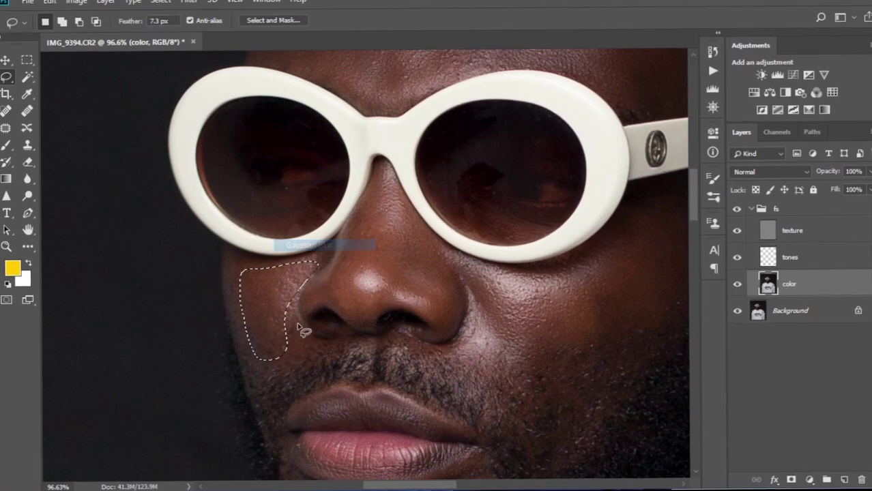
{"action": "key", "text": "ctrl+d"}
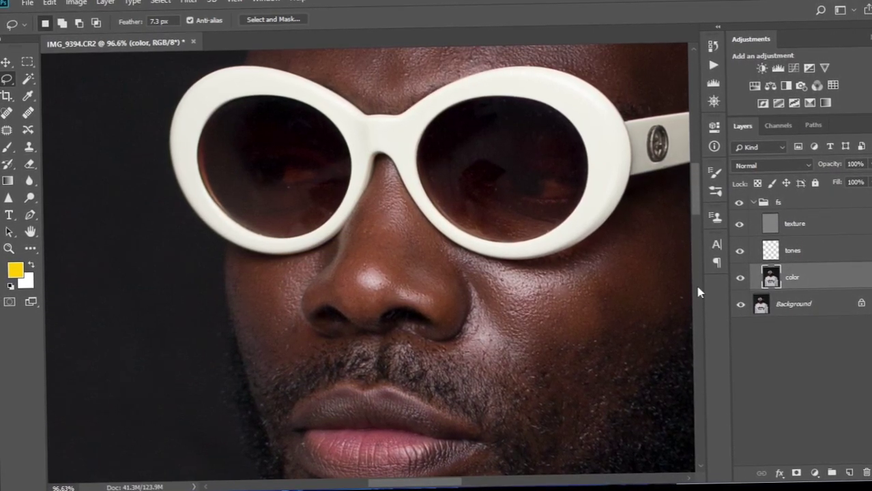
{"action": "mouse_move", "coordinate": [243, 316]}
{"action": "left_mouse_down"}
{"action": "mouse_move", "coordinate": [281, 377]}
{"action": "mouse_move", "coordinate": [344, 352]}
{"action": "mouse_move", "coordinate": [308, 338]}
{"action": "mouse_move", "coordinate": [280, 290]}
{"action": "left_mouse_up"}
{"action": "right_click", "coordinate": [289, 332]}
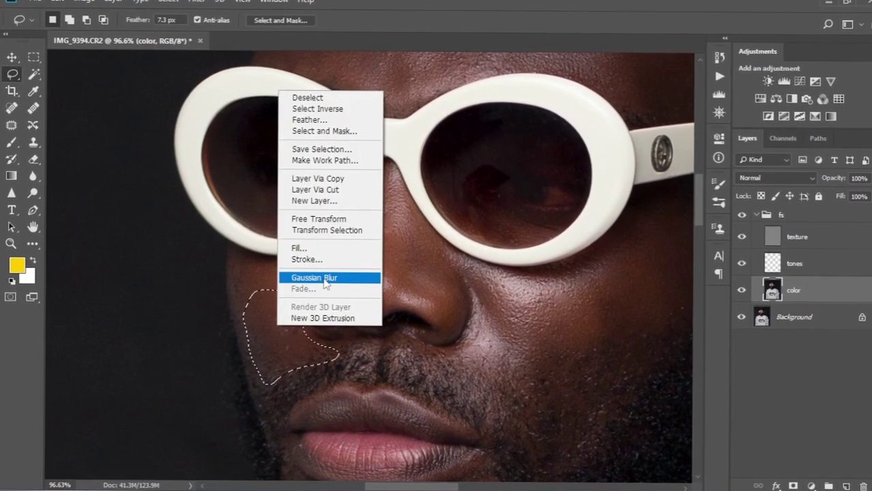
{"action": "left_click", "coordinate": [311, 278]}
{"action": "key", "text": "ctrl+d"}
- Outline the skin between the far nostril and the mustache with the Lasso, reapply Gaussian Blur and deselect
{"action": "left_click_drag", "start_coordinate": [313, 340], "coordinate": [351, 340]}
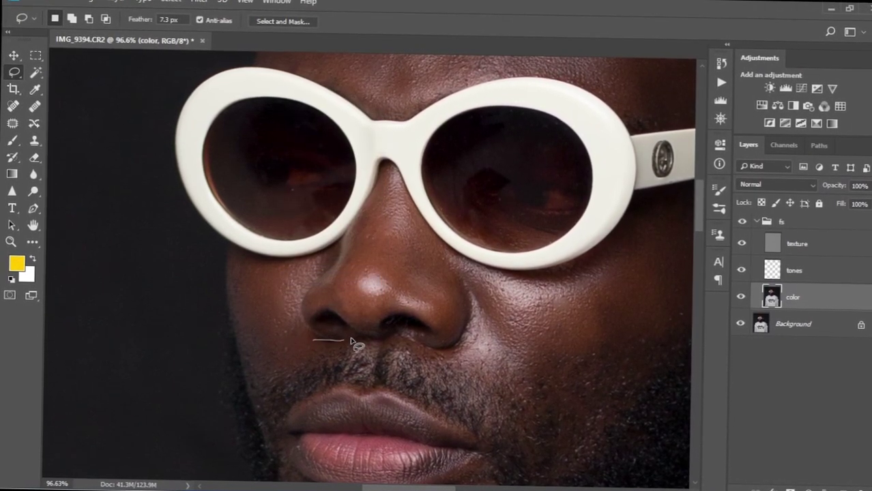
{"action": "left_click_drag", "start_coordinate": [280, 374], "coordinate": [363, 351]}
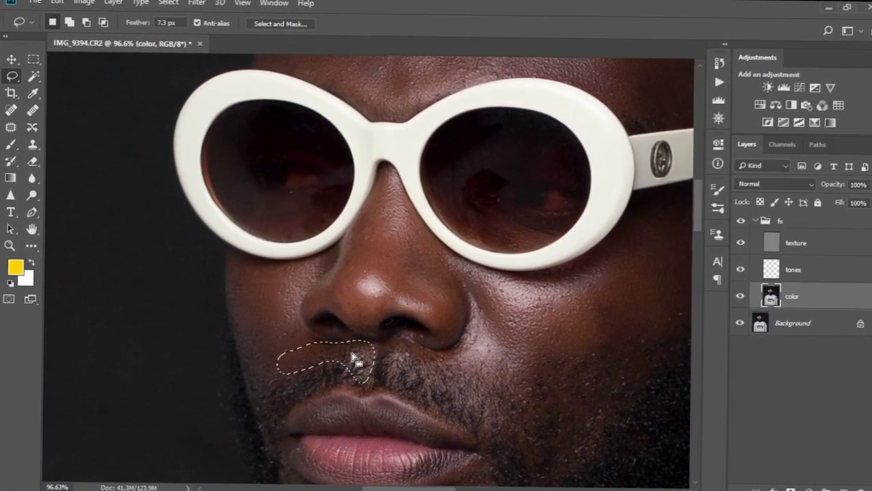
{"action": "right_click", "coordinate": [358, 352]}
{"action": "left_click", "coordinate": [399, 307]}
{"action": "key", "text": "ctrl+d"}
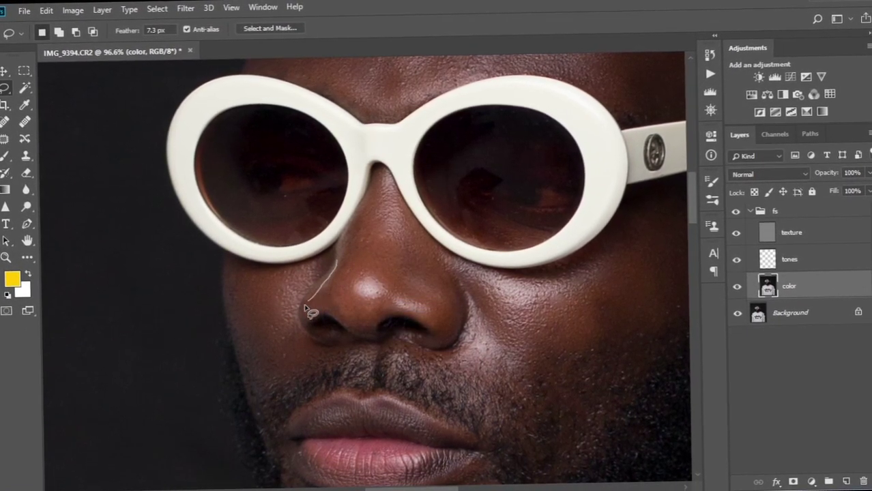
- Reapply Gaussian Blur to a lassoed area along the far side of the nose above the nostril, and deselect it
{"action": "right_click", "coordinate": [350, 259]}
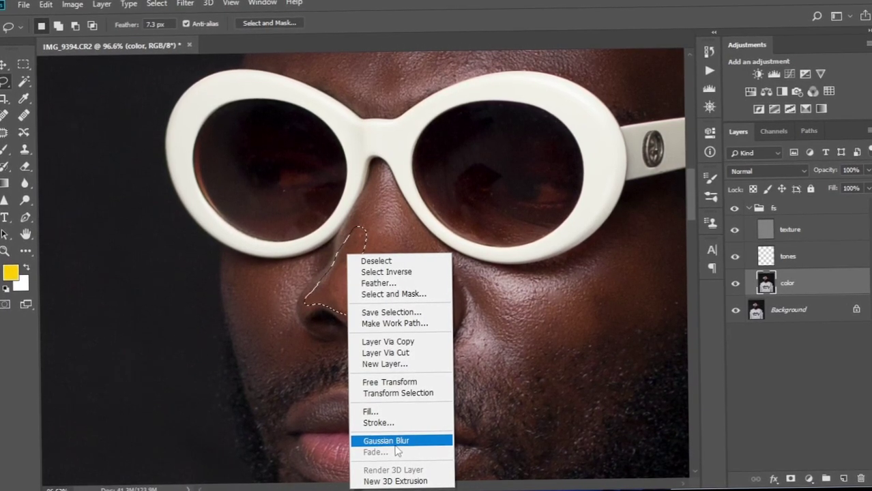
{"action": "left_click", "coordinate": [390, 386]}
{"action": "key", "text": "ctrl+d"}
- Lasso the lower part of the near cheek along the beard's upper edge and reapply Gaussian Blur to it
{"action": "scroll", "coordinate": [428, 346], "scroll_direction": "down", "scroll_amount": 3}
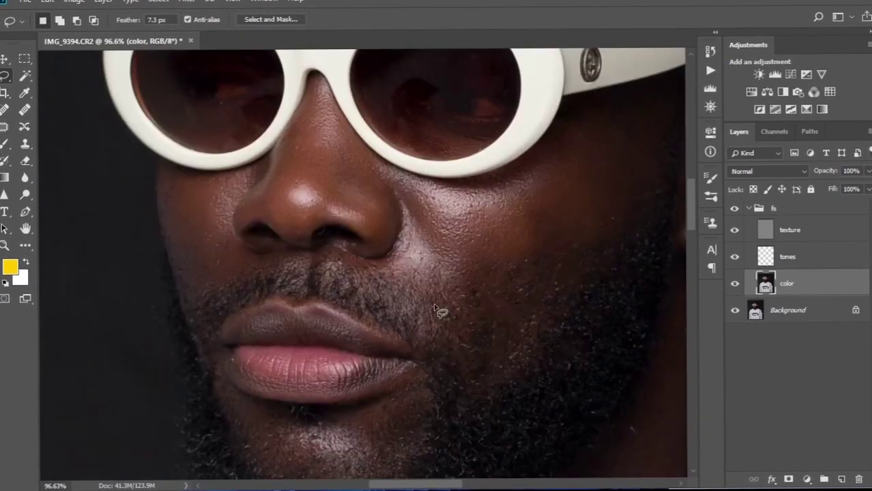
{"action": "mouse_move", "coordinate": [458, 240]}
{"action": "left_mouse_down"}
{"action": "mouse_move", "coordinate": [500, 293]}
{"action": "mouse_move", "coordinate": [560, 272]}
{"action": "left_mouse_up"}
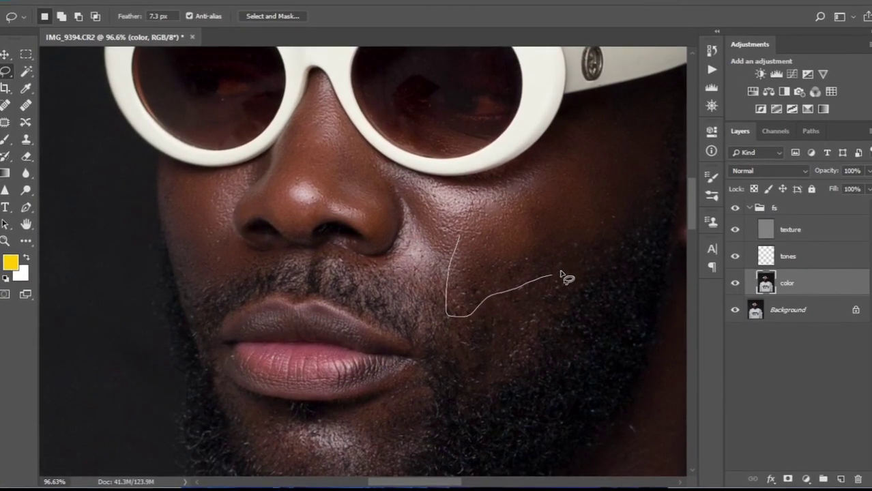
{"action": "right_click", "coordinate": [495, 260]}
{"action": "left_click", "coordinate": [525, 202]}
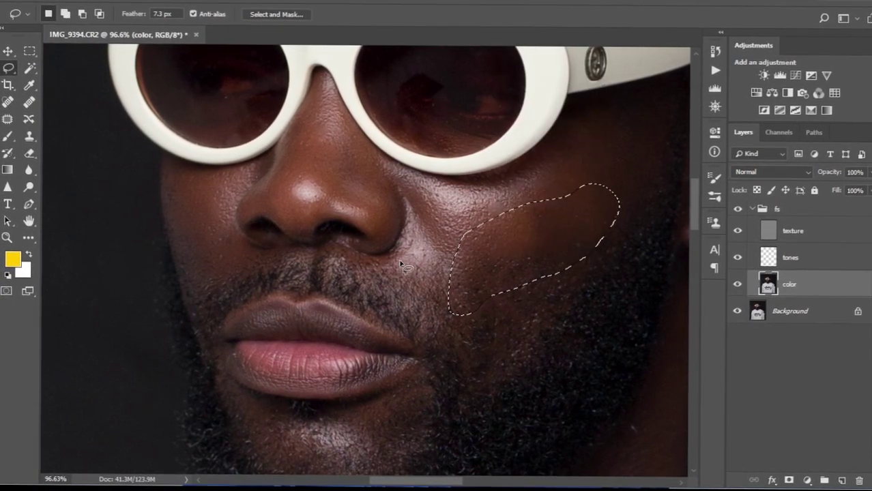
- Lasso the skin below the glasses' arm in front of the ear and reapply Gaussian Blur to it
{"action": "left_click_drag", "start_coordinate": [564, 151], "coordinate": [451, 284]}
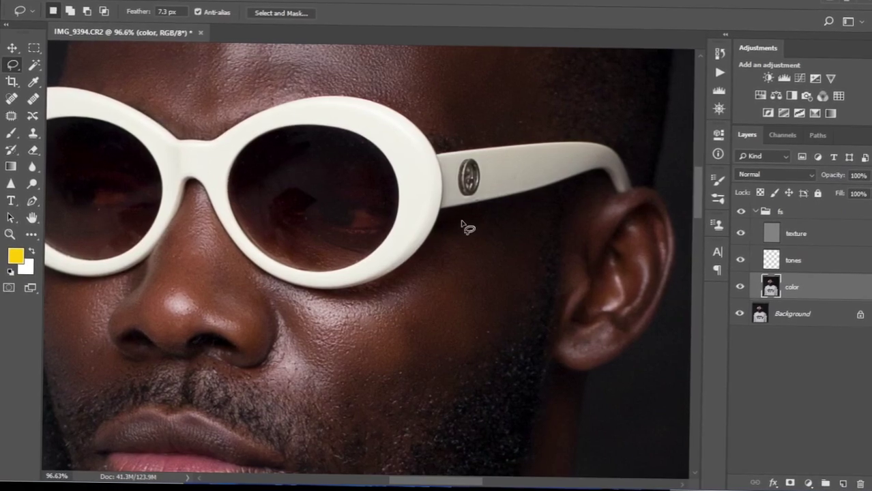
{"action": "left_click_drag", "start_coordinate": [464, 226], "coordinate": [522, 206]}
{"action": "right_click", "coordinate": [491, 258]}
{"action": "left_click", "coordinate": [496, 203]}
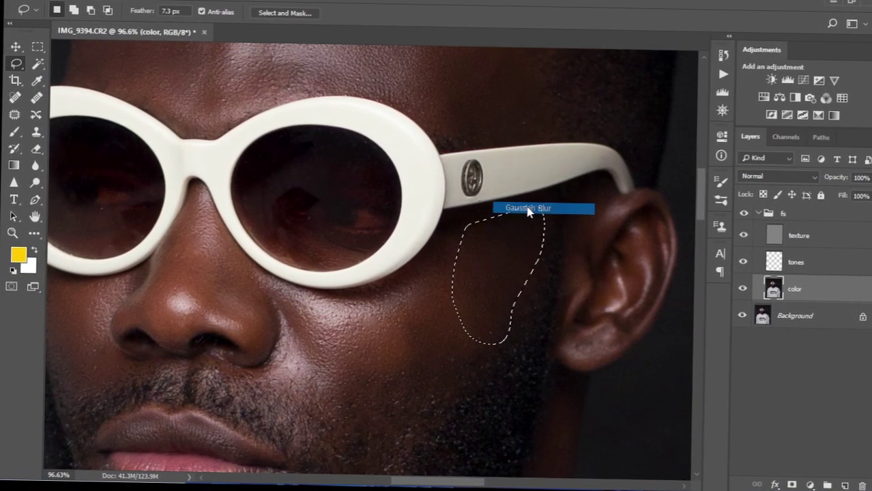
- Lasso a narrow diagonal strip of neck from beneath the beard toward the collar and reapply Gaussian Blur to it
{"action": "scroll", "coordinate": [351, 219], "scroll_direction": "down", "scroll_amount": 5}
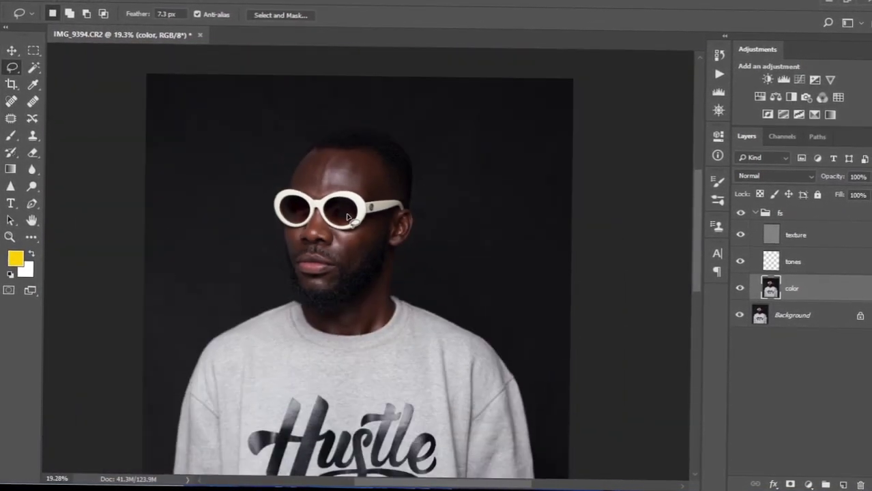
{"action": "scroll", "coordinate": [355, 318], "scroll_direction": "up", "scroll_amount": 5}
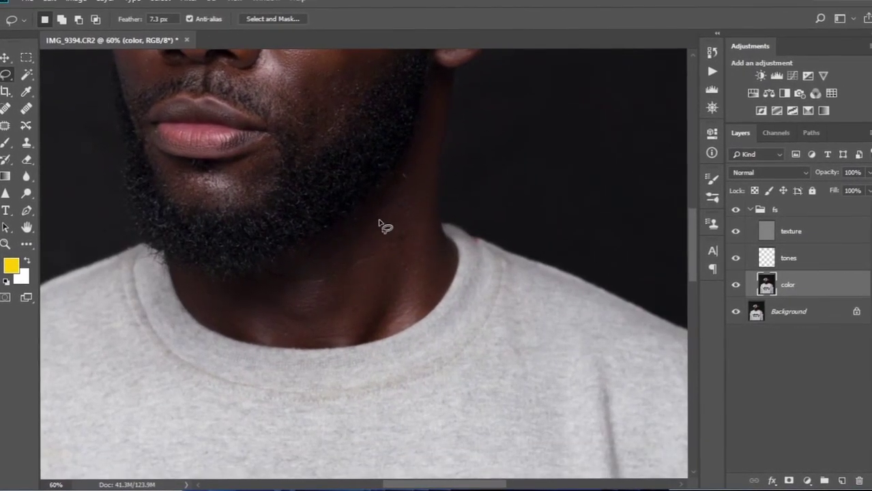
{"action": "mouse_move", "coordinate": [386, 193]}
{"action": "left_mouse_down"}
{"action": "mouse_move", "coordinate": [349, 284]}
{"action": "mouse_move", "coordinate": [361, 335]}
{"action": "mouse_move", "coordinate": [409, 238]}
{"action": "mouse_move", "coordinate": [415, 165]}
{"action": "mouse_move", "coordinate": [386, 197]}
{"action": "left_mouse_up"}
{"action": "left_click", "coordinate": [386, 254]}
{"action": "right_click", "coordinate": [388, 246]}
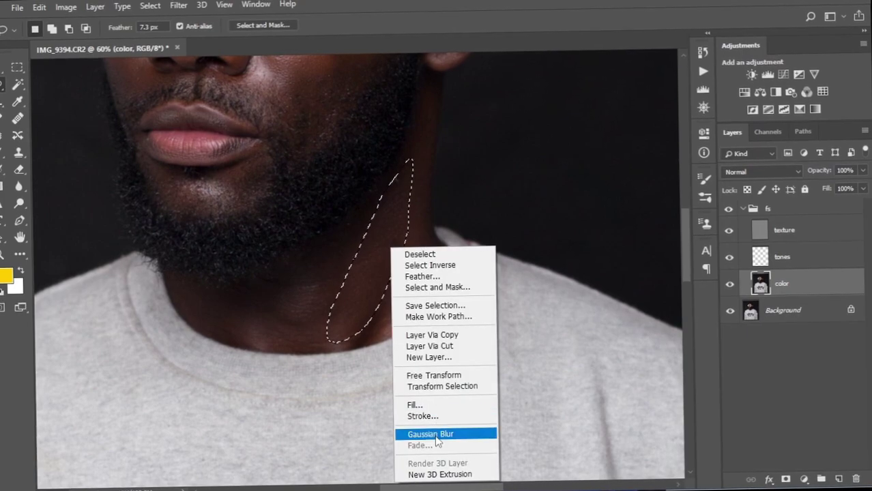
{"action": "left_click", "coordinate": [434, 434]}
- Lasso the side of the neck from below the ear to the collar, reapply Gaussian Blur and deselect
{"action": "mouse_move", "coordinate": [394, 186]}
{"action": "left_mouse_down"}
{"action": "mouse_move", "coordinate": [377, 330]}
{"action": "mouse_move", "coordinate": [422, 248]}
{"action": "mouse_move", "coordinate": [438, 179]}
{"action": "mouse_move", "coordinate": [432, 108]}
{"action": "left_mouse_up"}
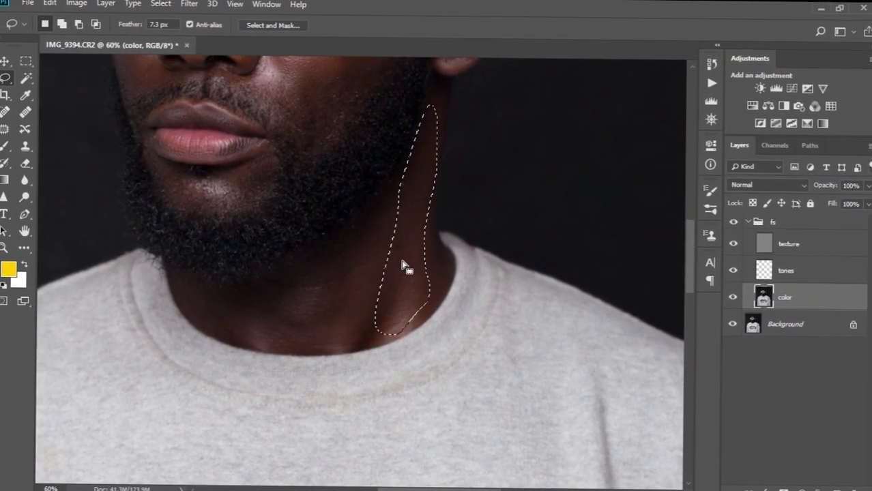
{"action": "right_click", "coordinate": [403, 265]}
{"action": "left_click", "coordinate": [423, 447]}
{"action": "key", "text": "ctrl+d"}
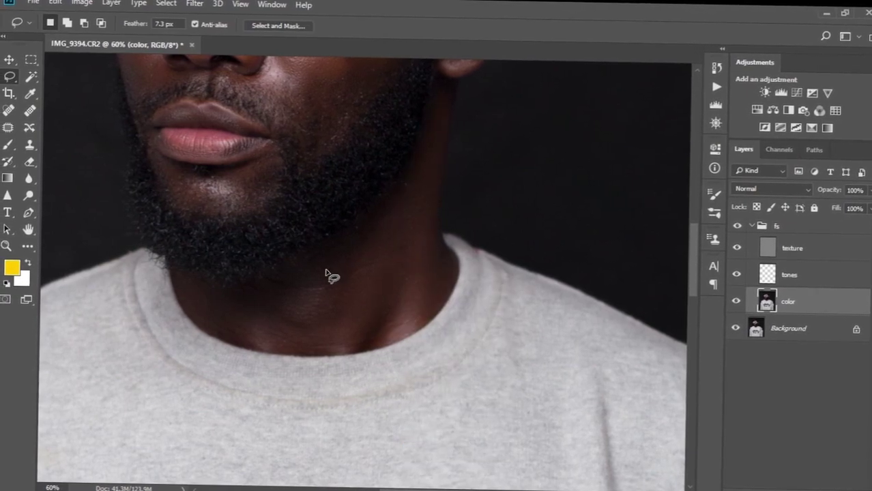
- Reapply Gaussian Blur to lassoed areas on the front of the neck and beneath the beard's far side, deselecting after each
{"action": "left_click_drag", "start_coordinate": [332, 259], "coordinate": [264, 345]}
{"action": "left_click_drag", "start_coordinate": [324, 344], "coordinate": [345, 287]}
{"action": "right_click", "coordinate": [345, 286]}
{"action": "left_click", "coordinate": [394, 235]}
{"action": "key", "text": "ctrl+d"}
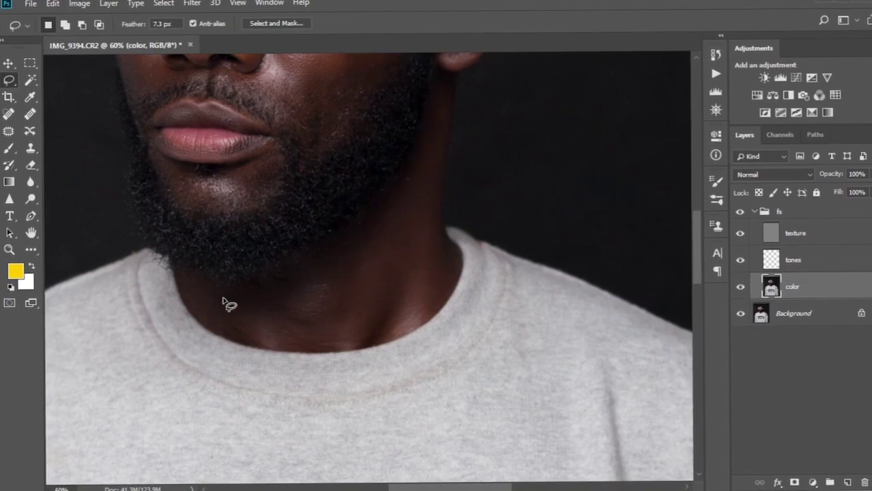
{"action": "mouse_move", "coordinate": [200, 278]}
{"action": "left_mouse_down"}
{"action": "mouse_move", "coordinate": [229, 290]}
{"action": "mouse_move", "coordinate": [284, 331]}
{"action": "mouse_move", "coordinate": [277, 337]}
{"action": "mouse_move", "coordinate": [220, 303]}
{"action": "left_mouse_up"}
{"action": "key", "text": "ctrl+d"}
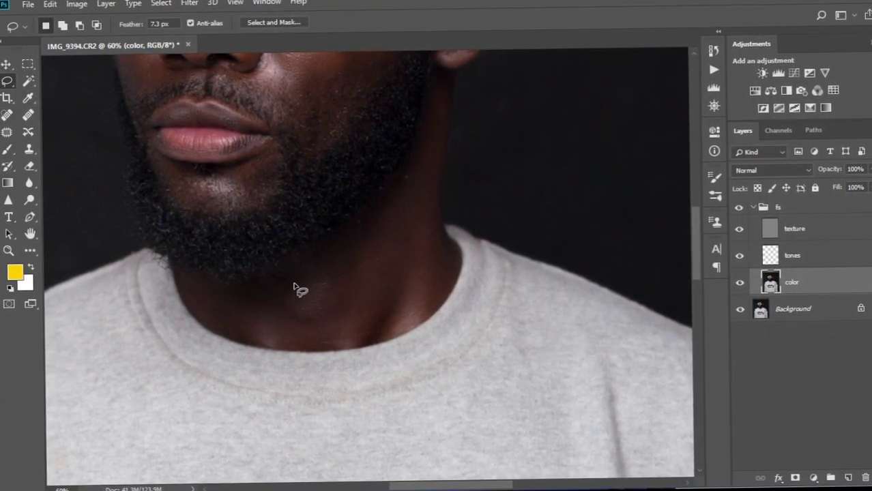
- Examine the smoothed skin tones across the whole portrait and up close on the face
{"action": "scroll", "coordinate": [298, 289], "scroll_direction": "down", "scroll_amount": 5}
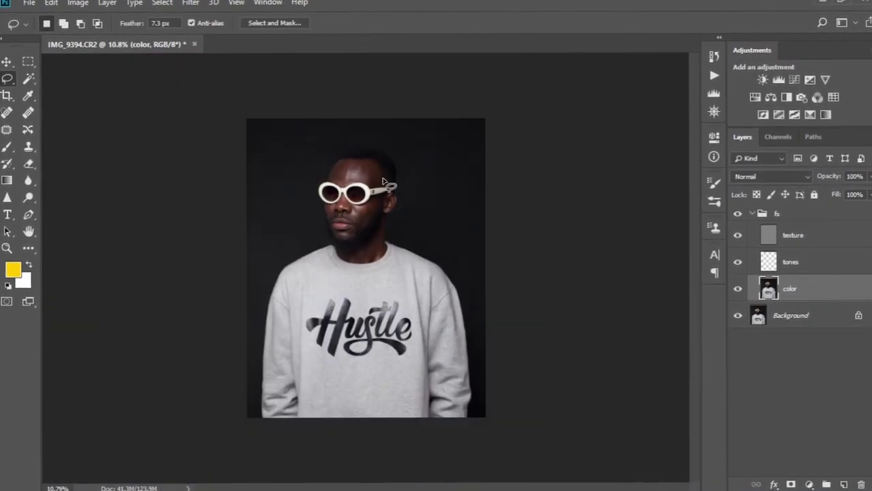
{"action": "scroll", "coordinate": [298, 288], "scroll_direction": "up", "scroll_amount": 2}
{"action": "scroll", "coordinate": [372, 208], "scroll_direction": "up", "scroll_amount": 4}
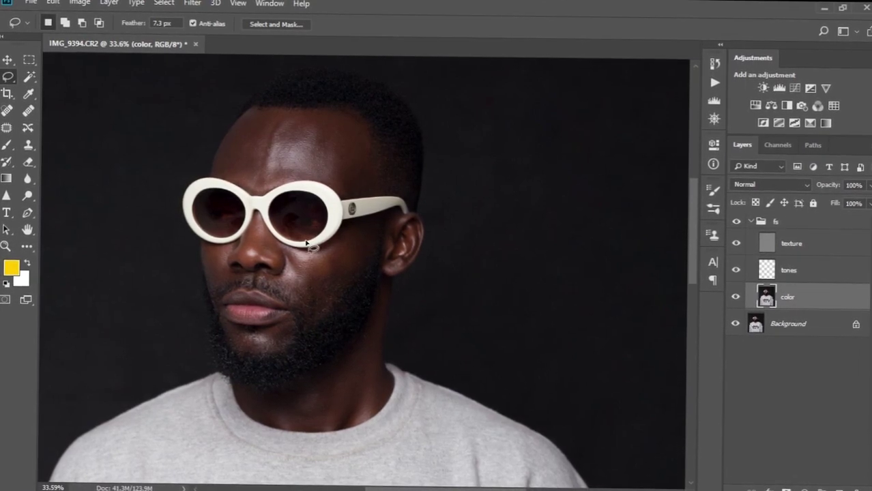
{"action": "scroll", "coordinate": [307, 242], "scroll_direction": "up", "scroll_amount": 3}
{"action": "scroll", "coordinate": [303, 242], "scroll_direction": "down", "scroll_amount": 1}
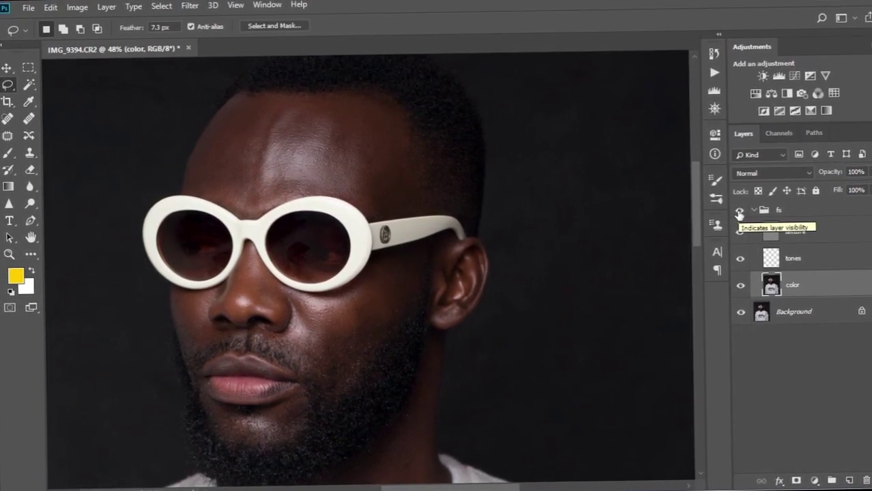
{"action": "scroll", "coordinate": [262, 217], "scroll_direction": "up", "scroll_amount": 1}
{"action": "scroll", "coordinate": [263, 217], "scroll_direction": "down", "scroll_amount": 2}
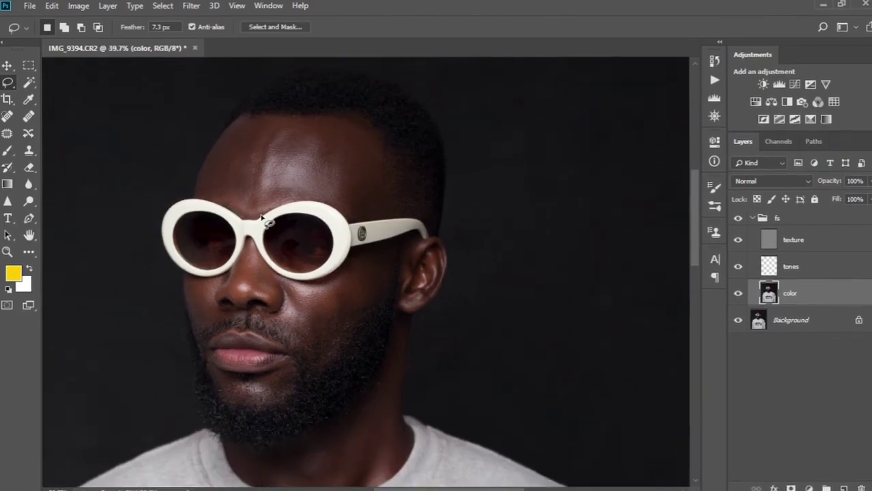
{"action": "scroll", "coordinate": [262, 218], "scroll_direction": "up", "scroll_amount": 1}
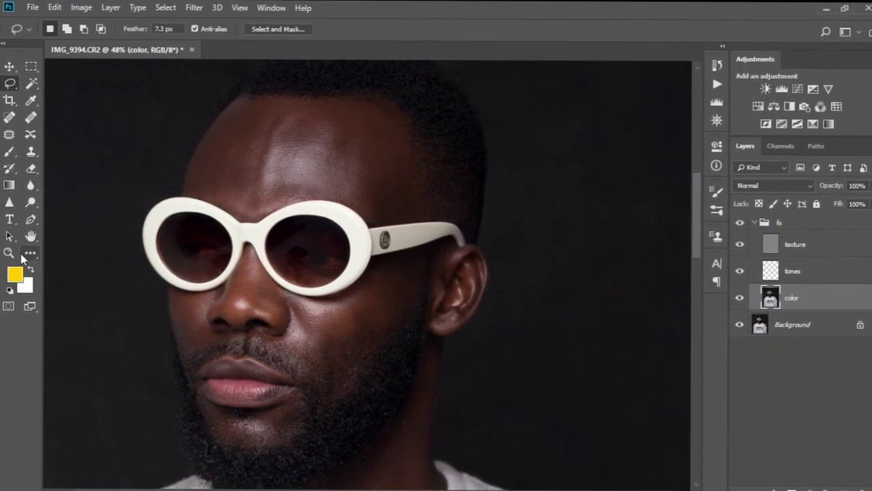
- Set up the Mixer Brush with a clean brush load and check its blending presets
{"action": "left_click", "coordinate": [27, 253]}
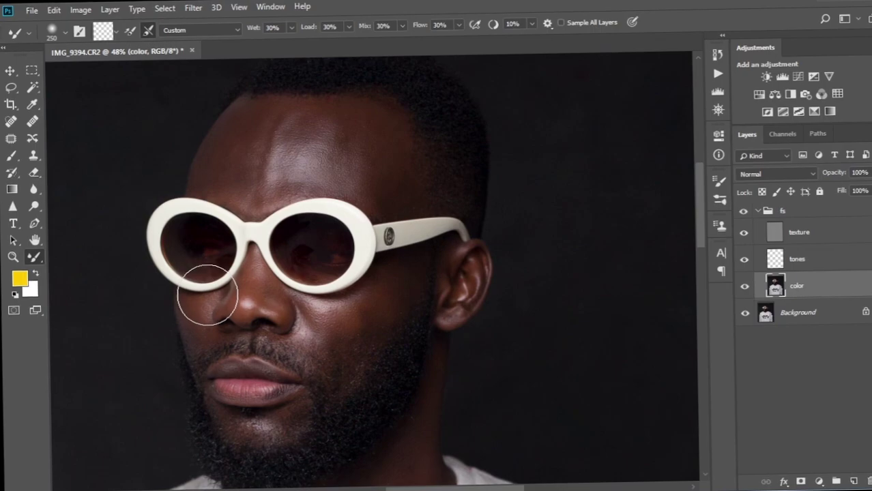
{"action": "scroll", "coordinate": [278, 245], "scroll_direction": "up", "scroll_amount": 2}
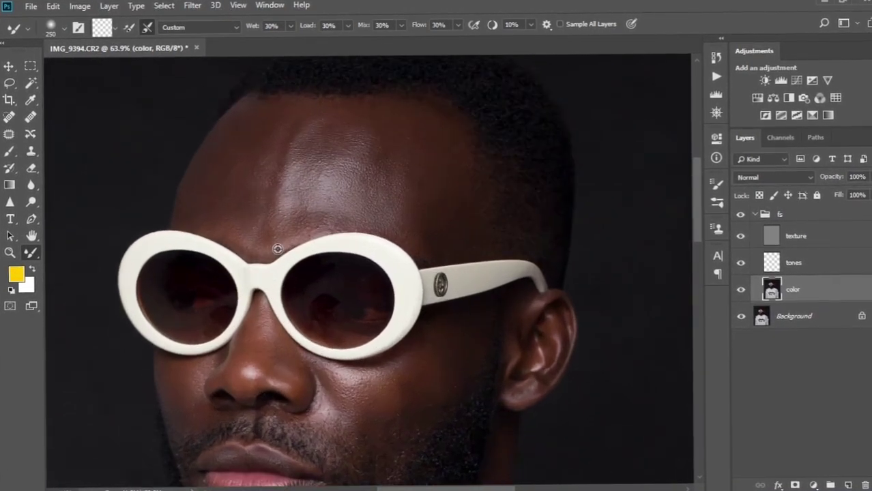
{"action": "scroll", "coordinate": [277, 248], "scroll_direction": "down", "scroll_amount": 2}
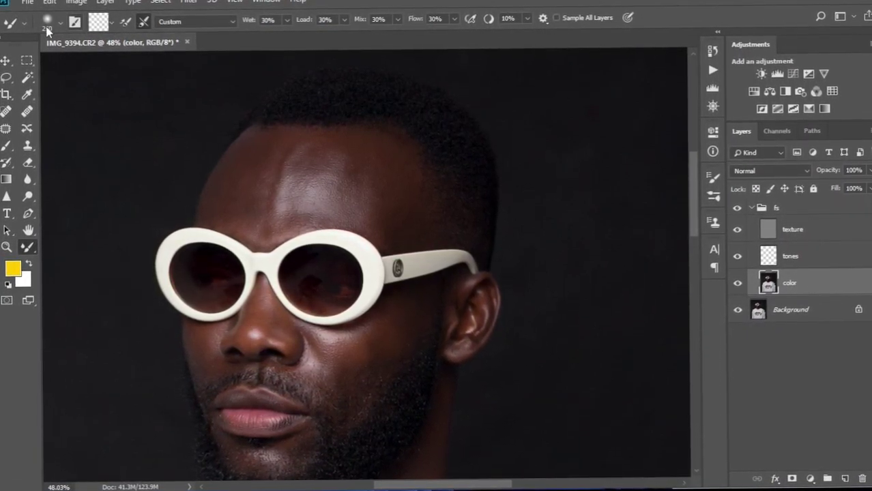
{"action": "left_click", "coordinate": [111, 26]}
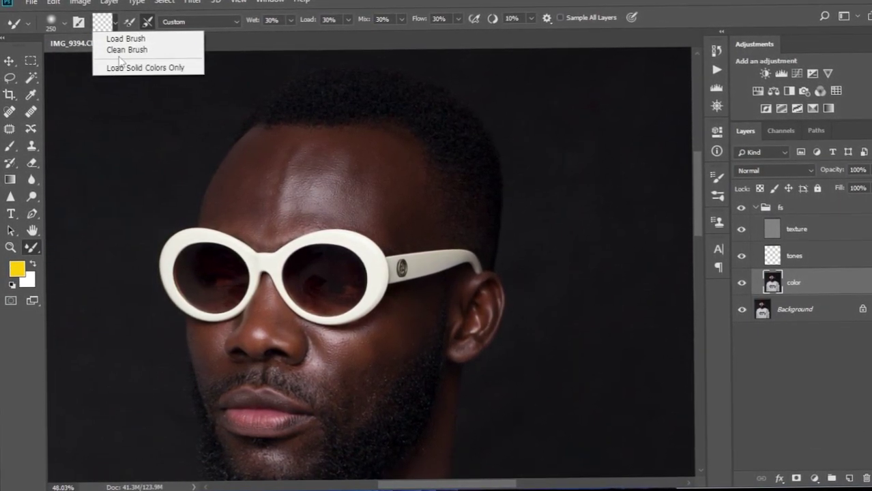
{"action": "left_click", "coordinate": [123, 50]}
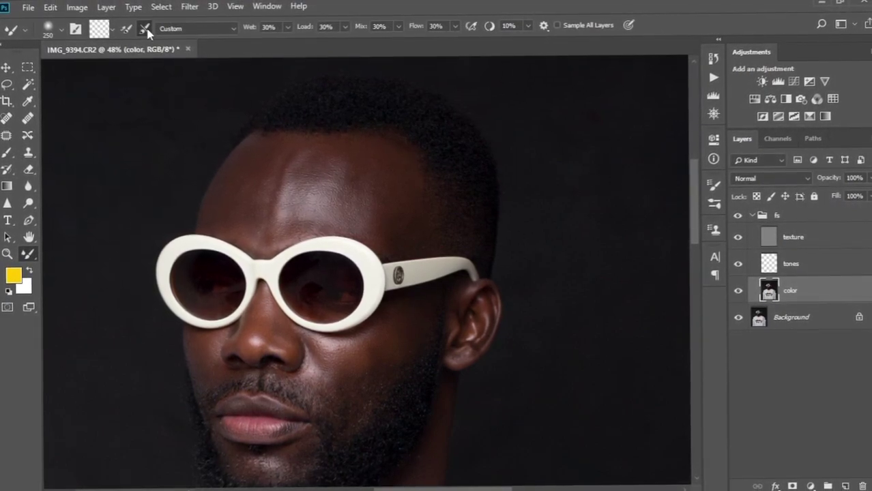
{"action": "left_click", "coordinate": [225, 29]}
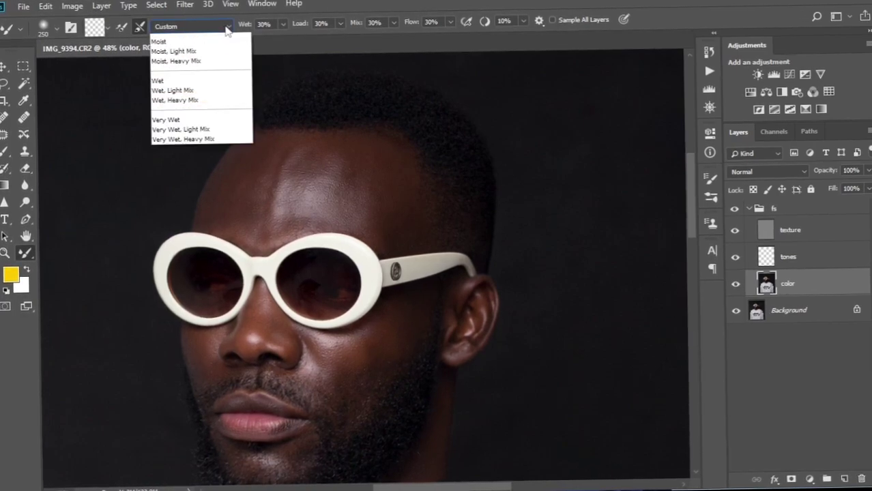
{"action": "left_click", "coordinate": [164, 38]}
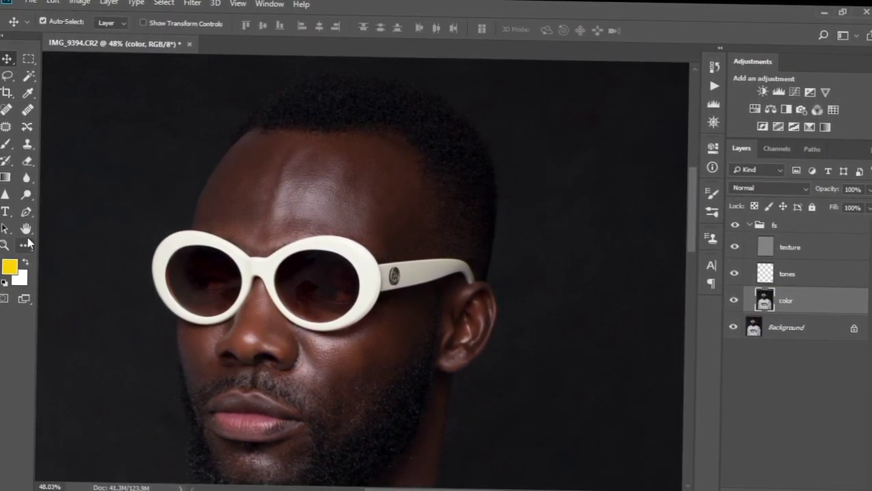
- Blend the uneven tones around the central forehead highlight with the Mixer Brush on the color layer, varying its size between 100 and 175
{"action": "scroll", "coordinate": [311, 213], "scroll_direction": "up", "scroll_amount": 2}
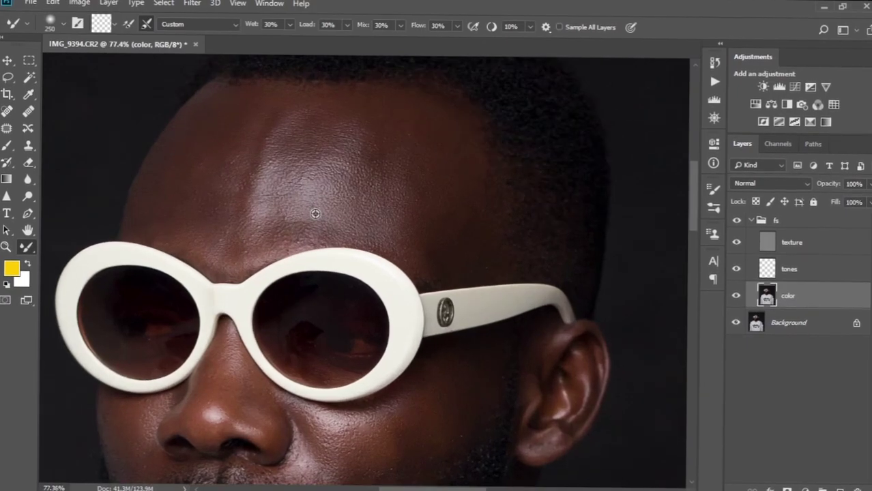
{"action": "scroll", "coordinate": [315, 208], "scroll_direction": "down", "scroll_amount": 1}
{"action": "left_click_drag", "start_coordinate": [318, 197], "coordinate": [343, 205]}
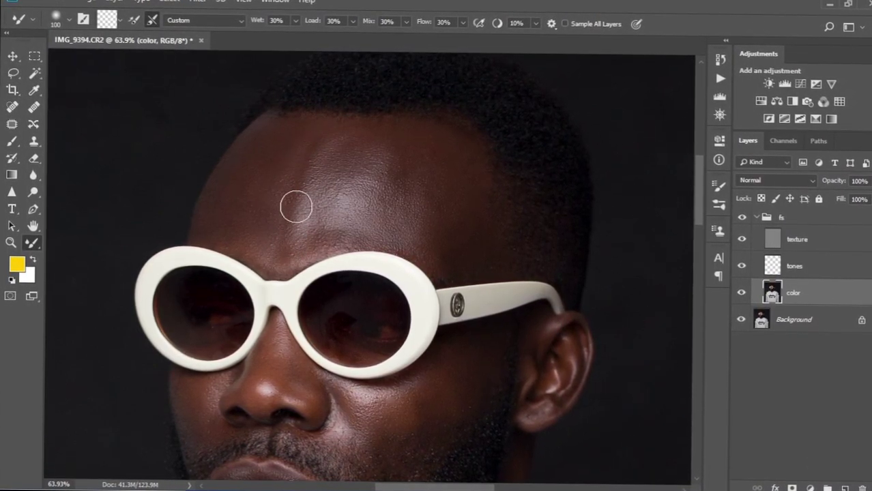
{"action": "key", "text": "bracketleft"}
{"action": "key", "text": "bracketleft"}
{"action": "key", "text": "bracketleft"}
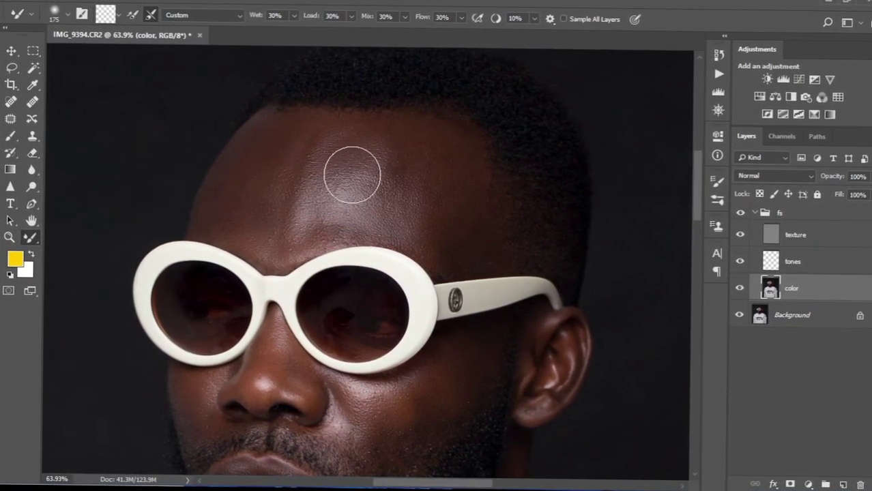
{"action": "key", "text": "bracketright"}
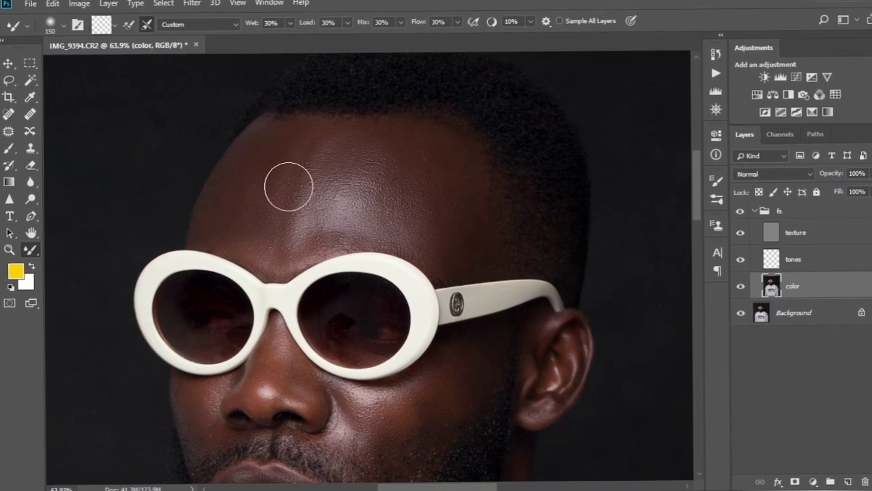
- Smooth the forehead highlight with the Mixer Brush at size 150, and reduce it to 90 for the temple above the glasses' arm
{"action": "key", "text": "bracketleft"}
{"action": "key", "text": "bracketleft"}
{"action": "key", "text": "bracketleft"}
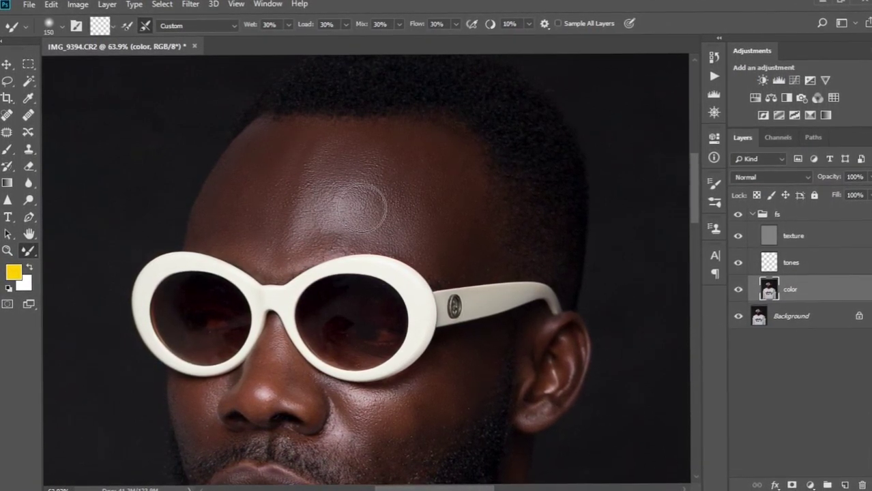
{"action": "key", "text": "bracketright"}
{"action": "key", "text": "bracketright"}
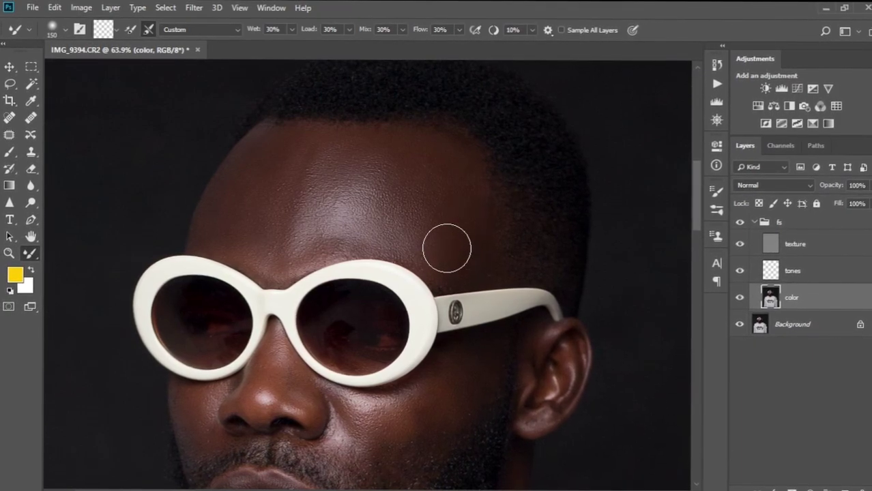
{"action": "key", "text": "bracketleft"}
{"action": "key", "text": "bracketleft"}
{"action": "key", "text": "bracketleft"}
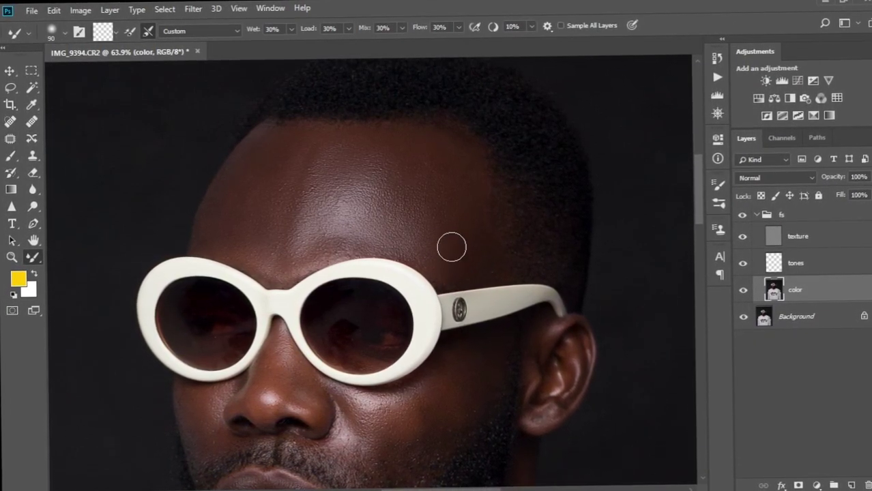
- Blend the near cheek's tones between the nose and the beard with the Mixer Brush, varying its size between 80 and 125
{"action": "left_click_drag", "start_coordinate": [394, 285], "coordinate": [431, 196]}
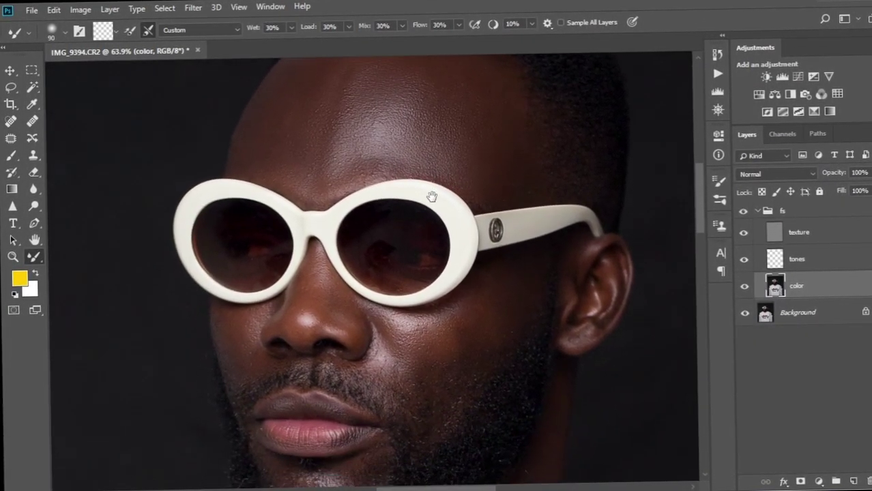
{"action": "key", "text": "bracketright"}
{"action": "key", "text": "bracketright"}
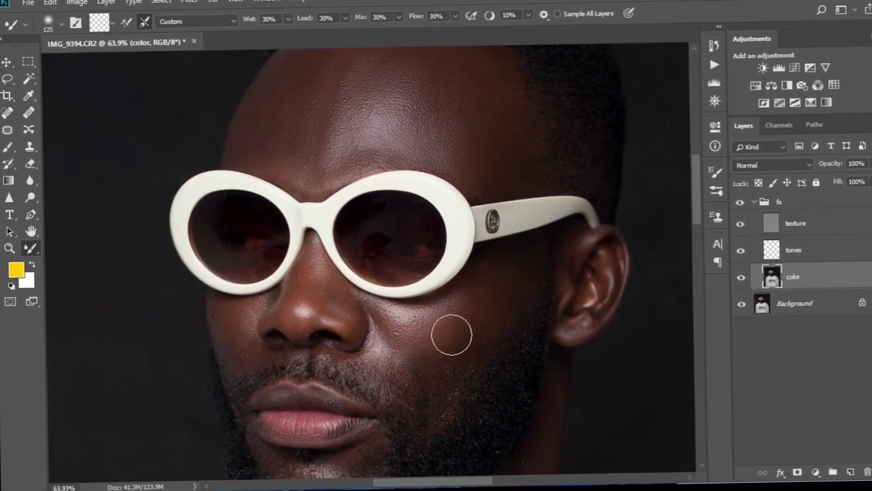
{"action": "key", "text": "bracketleft"}
{"action": "key", "text": "bracketleft"}
{"action": "key", "text": "bracketleft"}
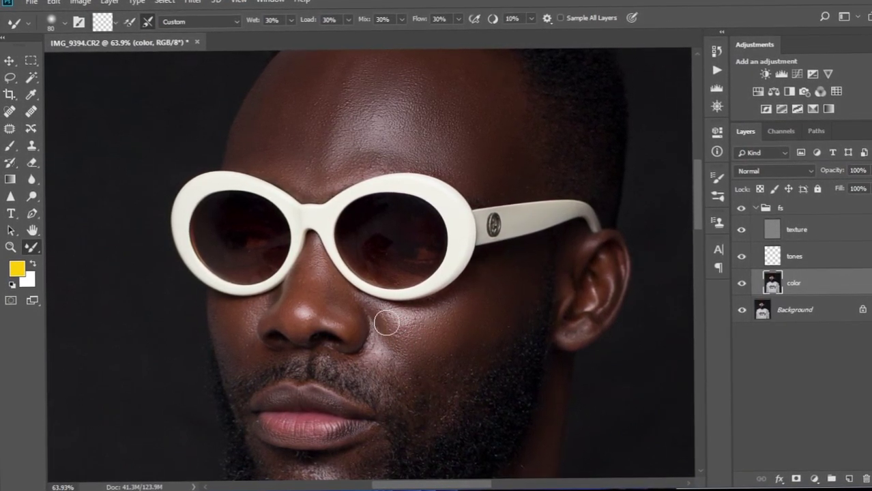
{"action": "key", "text": "bracketright"}
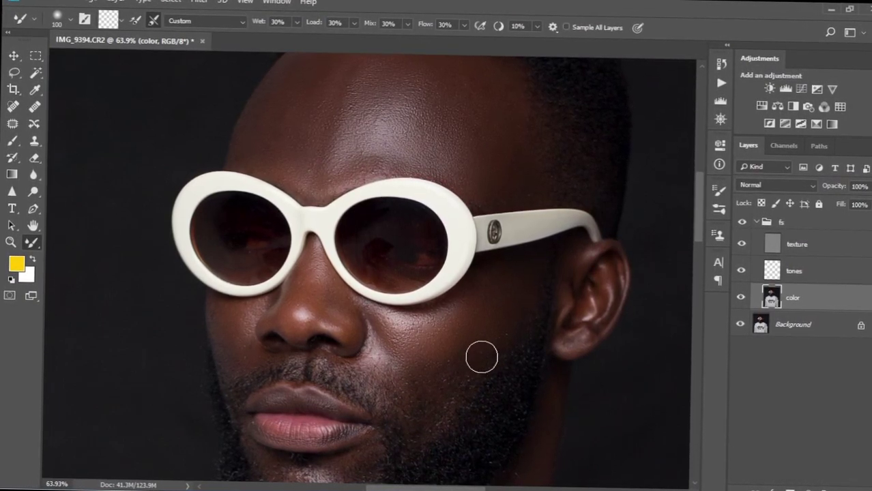
- Blend the skin below the glasses' arm in front of the ear with the Mixer Brush at size 125
{"action": "key", "text": "bracketleft"}
{"action": "key", "text": "bracketleft"}
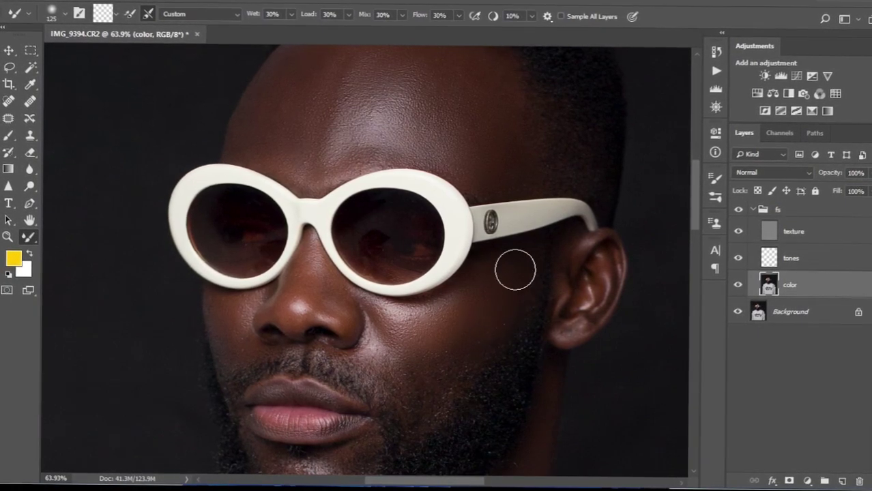
{"action": "key", "text": "bracketleft"}
{"action": "key", "text": "bracketleft"}
{"action": "key", "text": "bracketleft"}
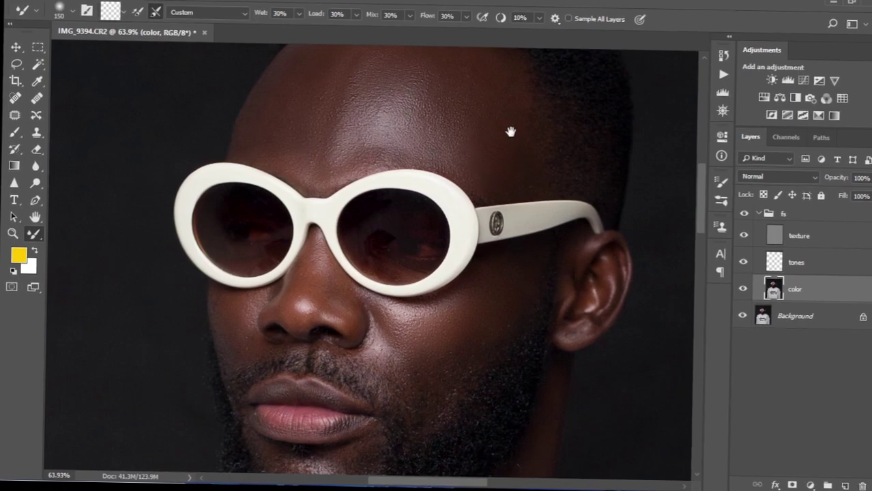
- Even out the upper forehead with the Mixer Brush at size 150, and use smaller sizes around the nose and near cheek
{"action": "left_click_drag", "start_coordinate": [510, 132], "coordinate": [506, 191]}
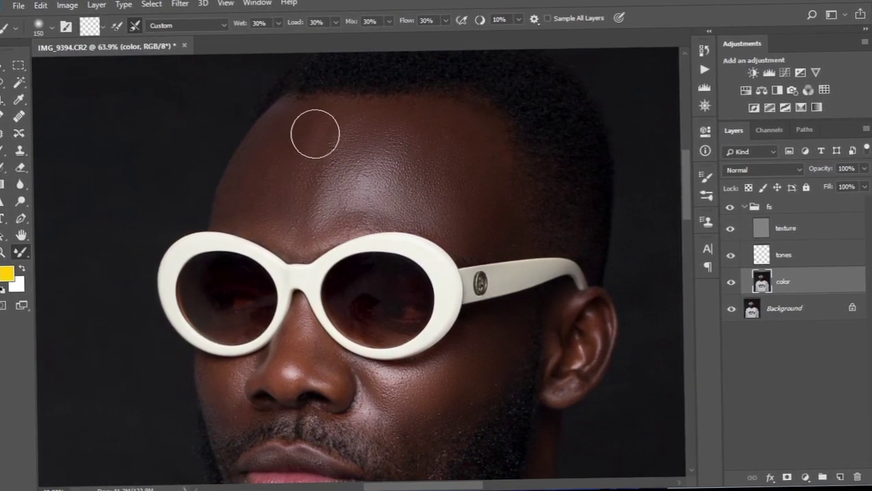
{"action": "key", "text": "bracketleft"}
{"action": "key", "text": "bracketleft"}
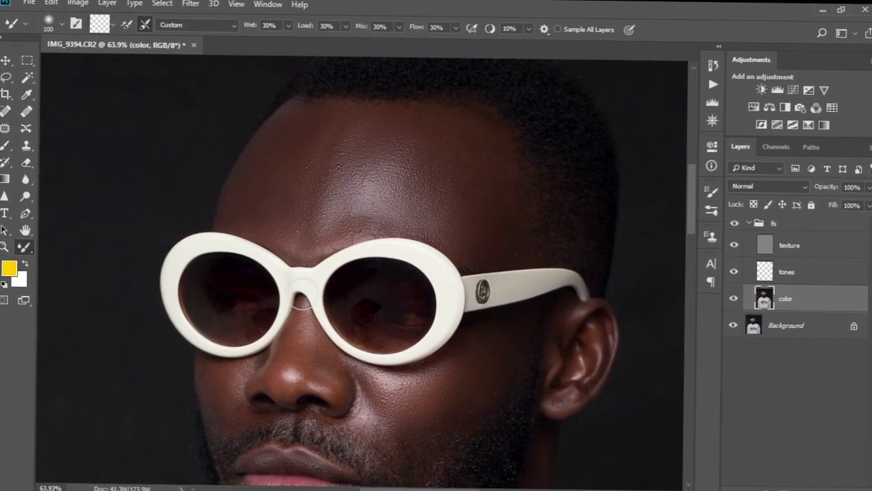
{"action": "left_click_drag", "start_coordinate": [302, 304], "coordinate": [335, 236]}
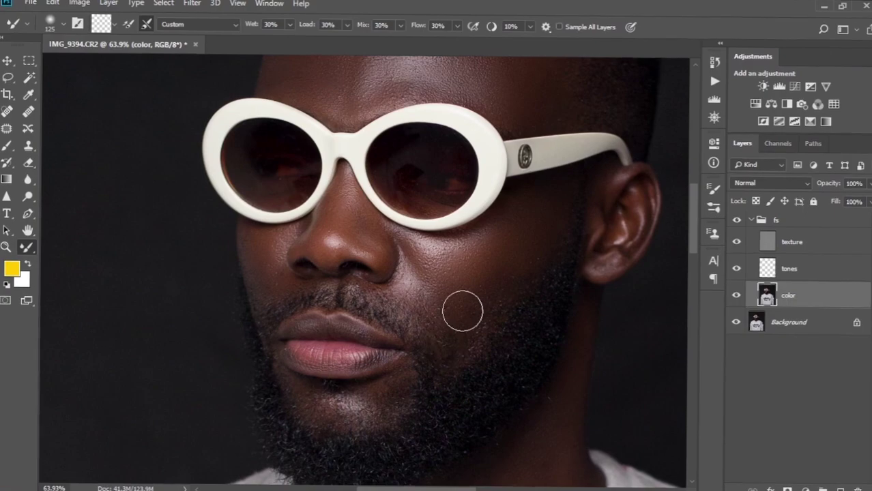
- Blend the far cheek with the Mixer Brush at size 80 and the near cheek beside the beard at size 100
{"action": "left_click_drag", "start_coordinate": [280, 234], "coordinate": [317, 288]}
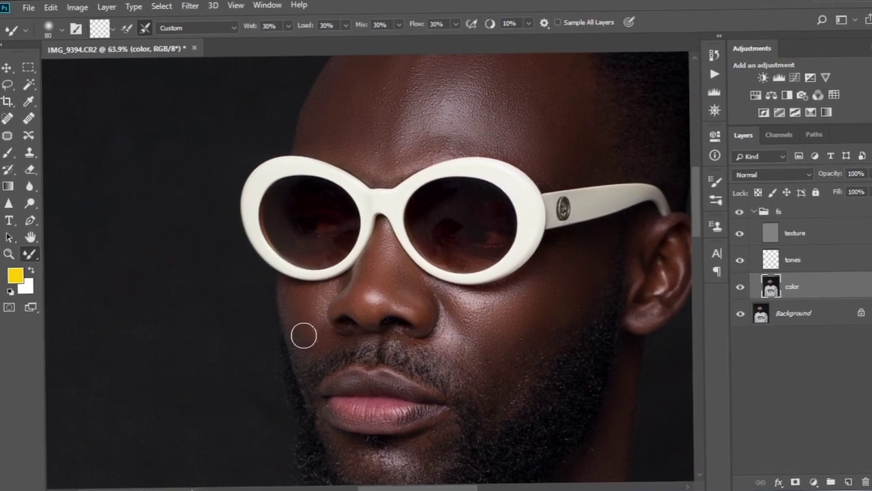
{"action": "scroll", "coordinate": [408, 344], "scroll_direction": "down", "scroll_amount": 3}
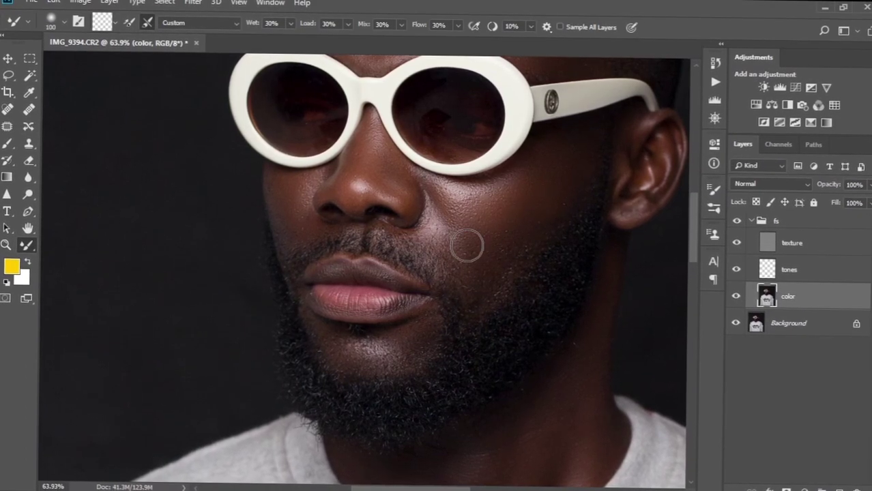
{"action": "scroll", "coordinate": [470, 265], "scroll_direction": "down", "scroll_amount": 6}
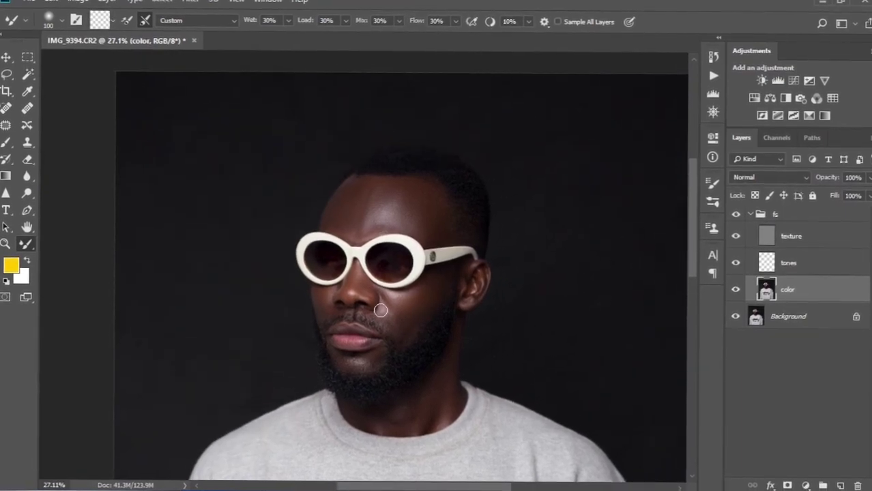
{"action": "scroll", "coordinate": [389, 306], "scroll_direction": "up", "scroll_amount": 2}
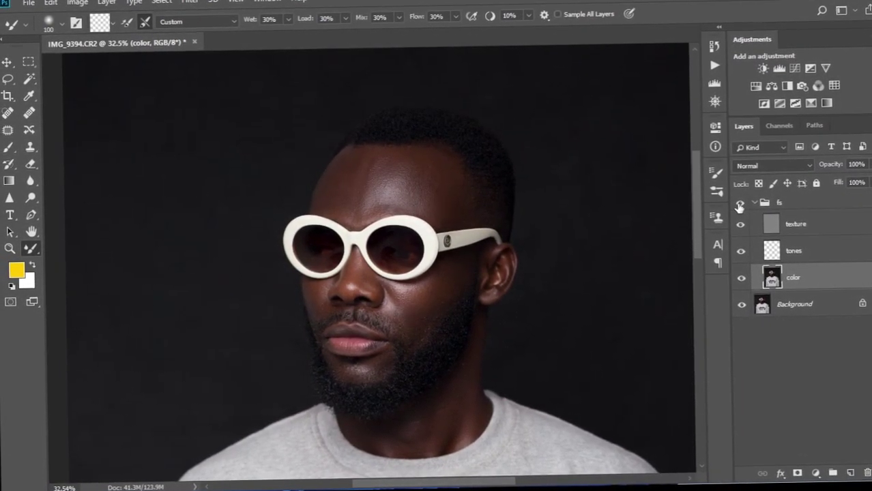
- Even out the forehead tones above the glasses with the Mixer Brush, varying its size between 100 and 150
{"action": "scroll", "coordinate": [362, 329], "scroll_direction": "up", "scroll_amount": 4}
{"action": "key", "text": "bracketleft"}
{"action": "key", "text": "bracketleft"}
{"action": "key", "text": "bracketleft"}
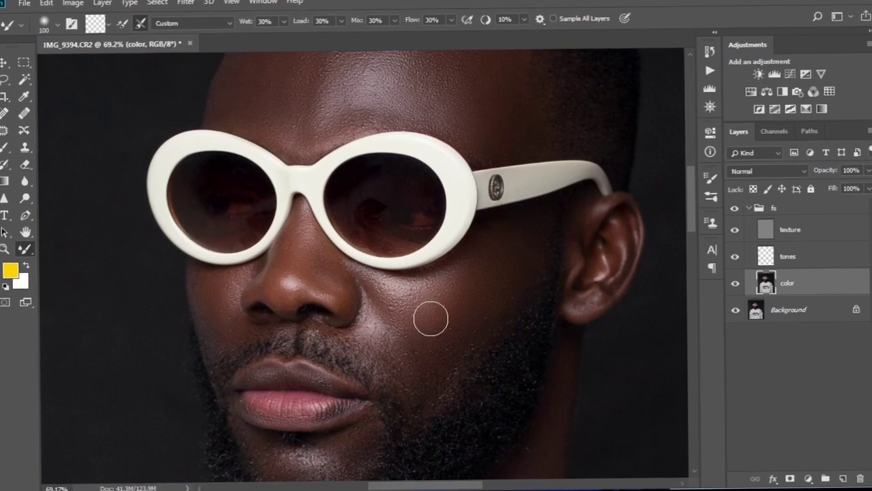
{"action": "scroll", "coordinate": [454, 156], "scroll_direction": "up", "scroll_amount": 2}
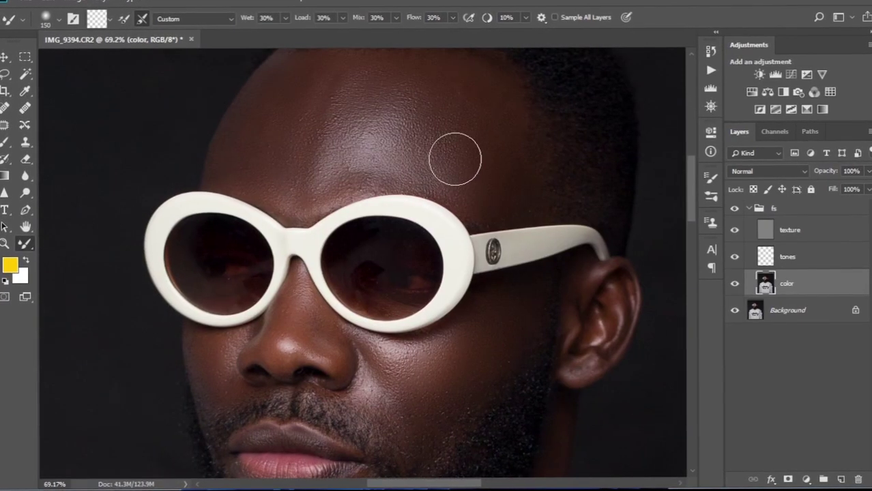
{"action": "scroll", "coordinate": [321, 185], "scroll_direction": "up", "scroll_amount": 2}
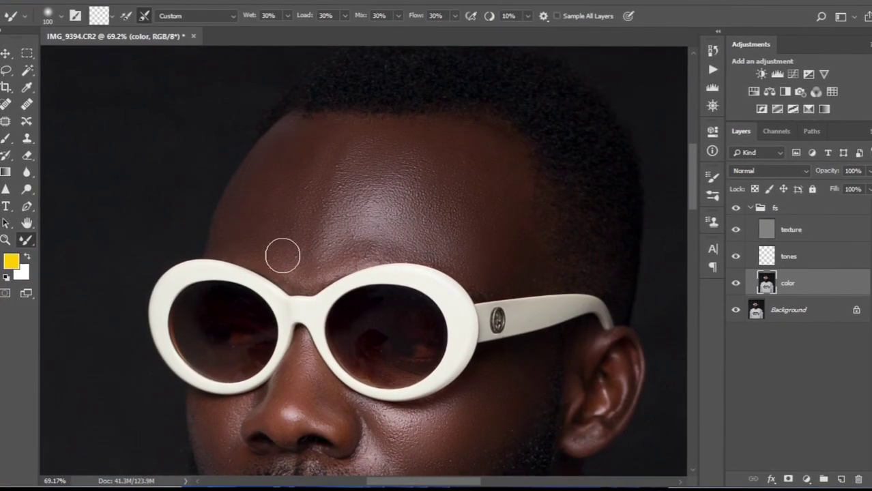
{"action": "key", "text": "bracketright"}
{"action": "key", "text": "bracketright"}
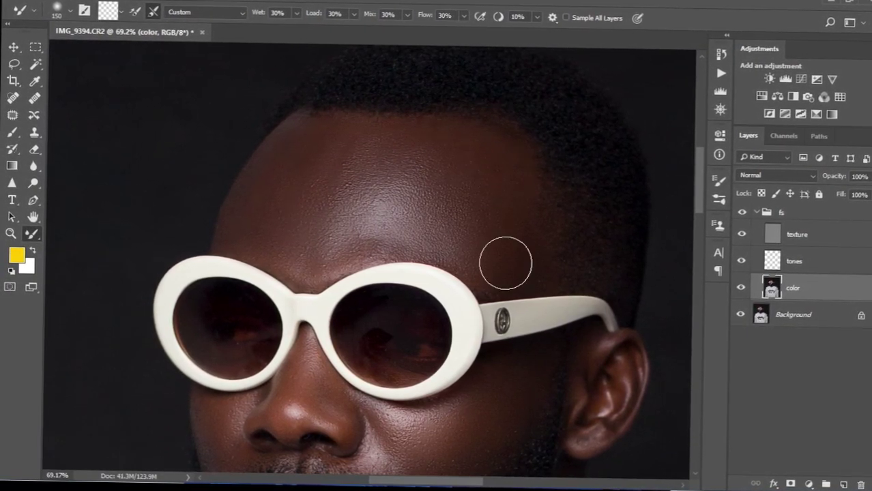
- Smooth the neck tones above the shirt collar with the Mixer Brush at sizes 100 and 150
{"action": "scroll", "coordinate": [502, 255], "scroll_direction": "down", "scroll_amount": 5}
{"action": "scroll", "coordinate": [360, 224], "scroll_direction": "up", "scroll_amount": 4}
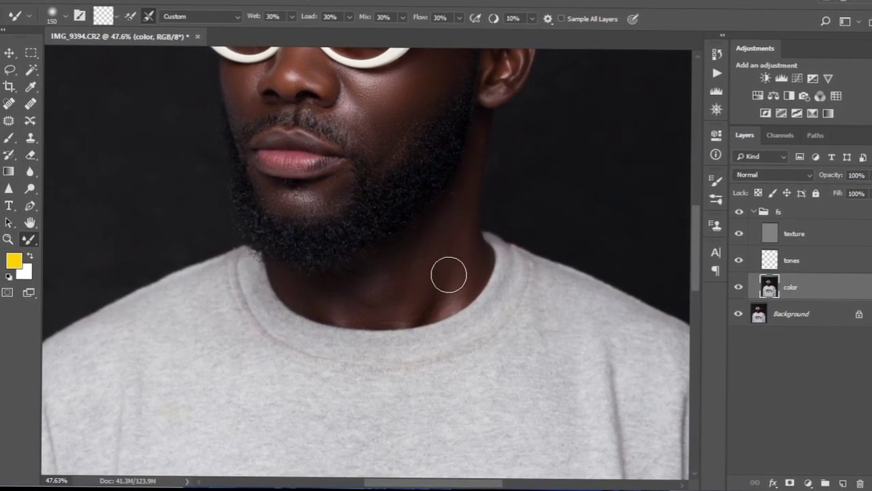
{"action": "key", "text": "bracketleft"}
{"action": "key", "text": "bracketleft"}
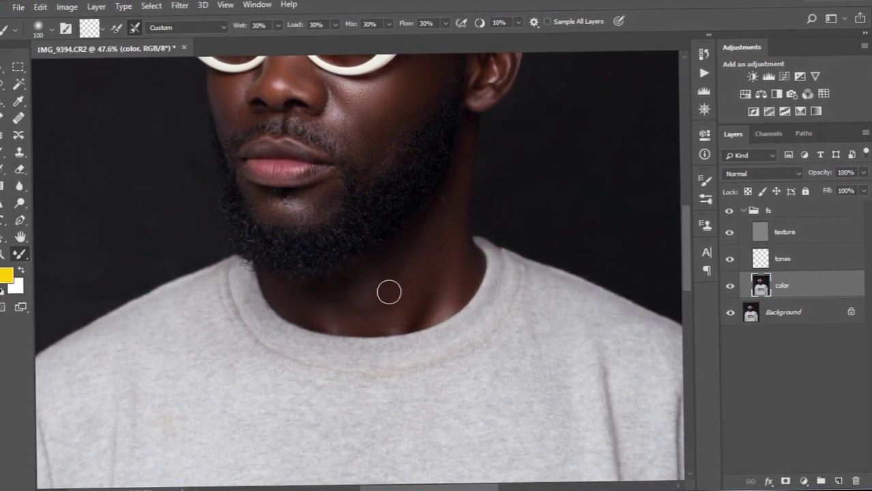
{"action": "key", "text": "bracketright"}
{"action": "key", "text": "bracketright"}
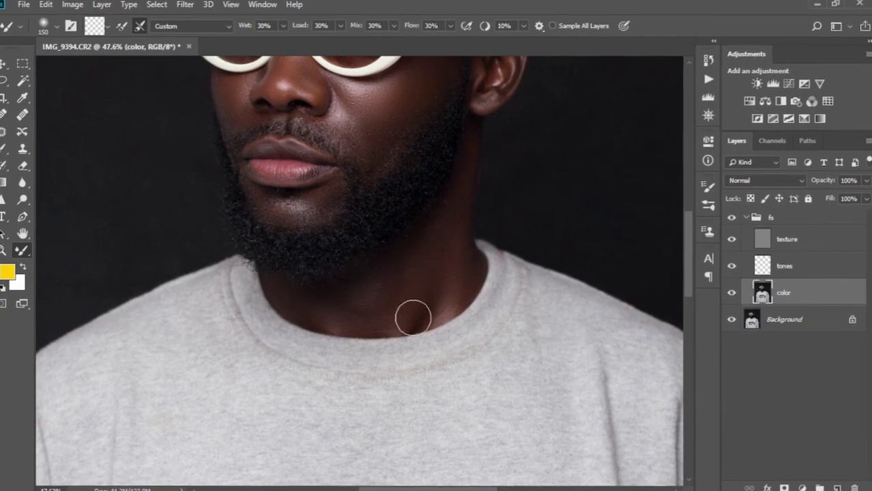
- Blend the near cheek between the moustache and the beard with the Mixer Brush at sizes 90 and 125
{"action": "scroll", "coordinate": [429, 269], "scroll_direction": "down", "scroll_amount": 3}
{"action": "scroll", "coordinate": [404, 255], "scroll_direction": "up", "scroll_amount": 3}
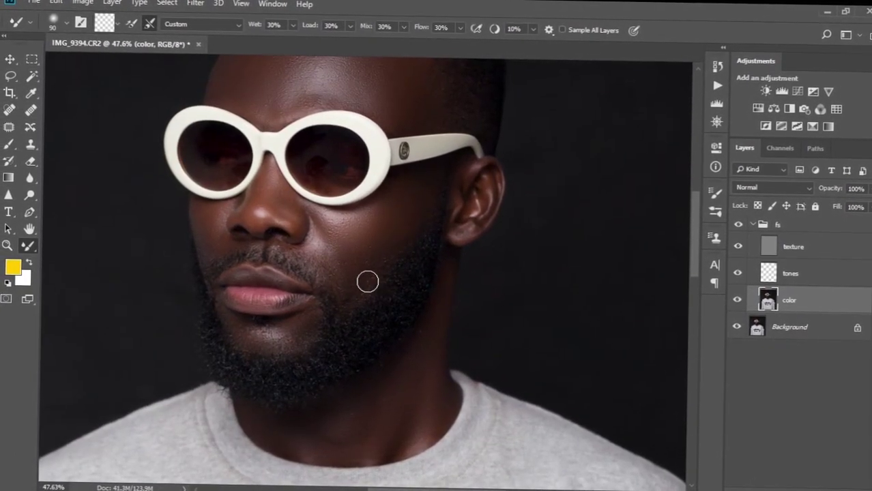
{"action": "key", "text": "bracketright"}
{"action": "key", "text": "bracketright"}
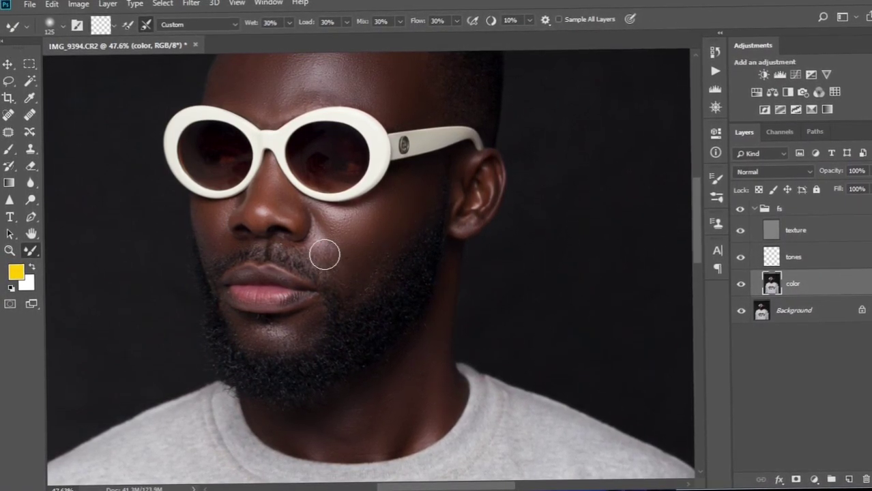
- Soften the edge of the forehead highlight above the glasses with the Mixer Brush at size 150
{"action": "left_click_drag", "start_coordinate": [310, 222], "coordinate": [314, 305]}
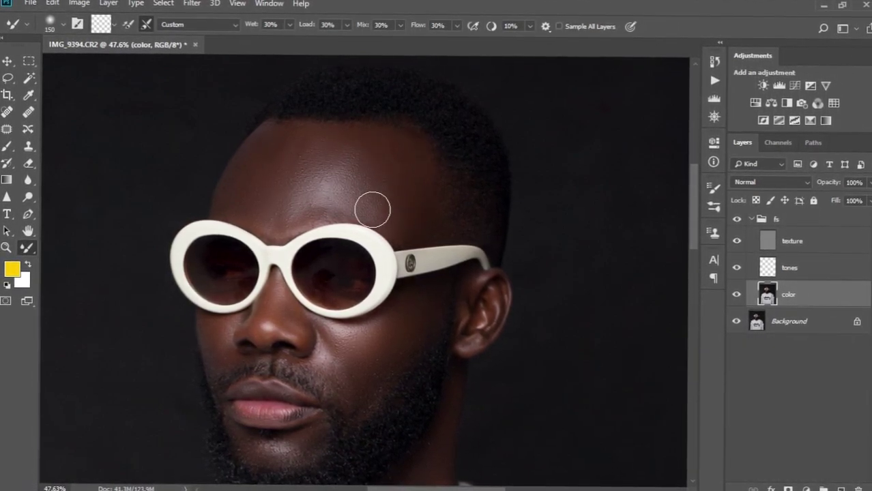
{"action": "scroll", "coordinate": [331, 247], "scroll_direction": "down", "scroll_amount": 2}
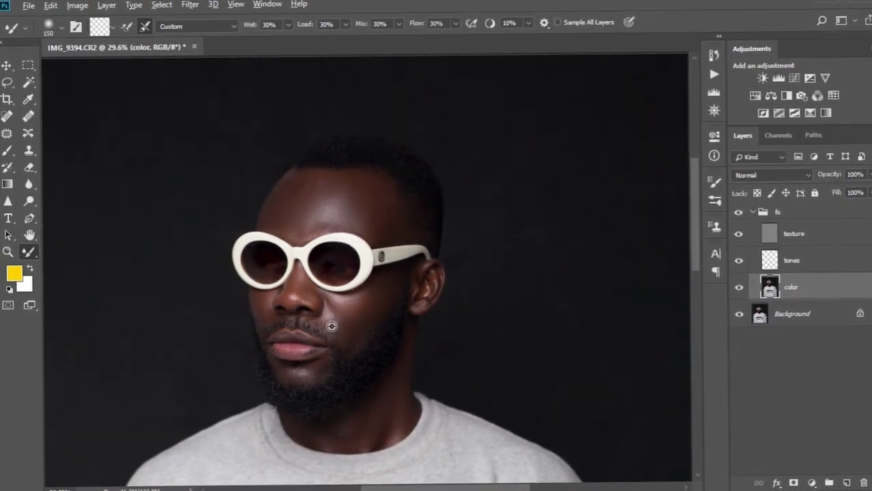
{"action": "scroll", "coordinate": [329, 326], "scroll_direction": "up", "scroll_amount": 2}
- Smooth the chin below the lips with the Mixer Brush at size 70 and the lower near cheek at size 100
{"action": "left_click_drag", "start_coordinate": [342, 318], "coordinate": [355, 269]}
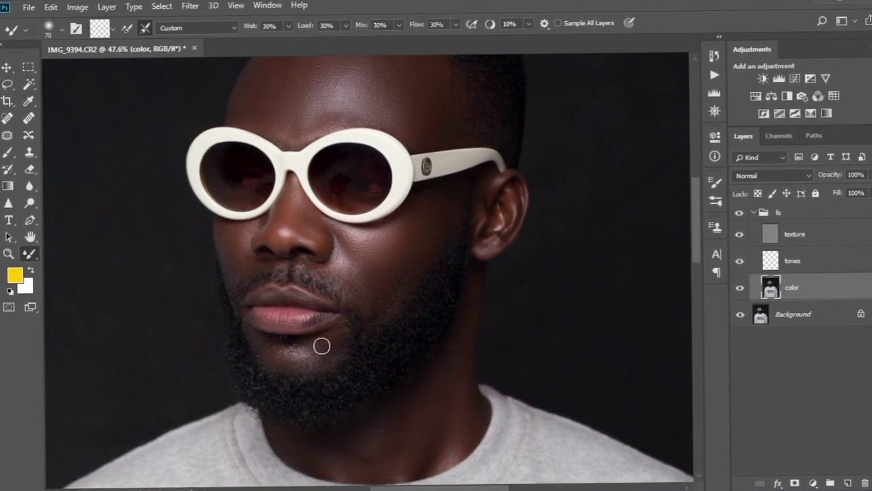
{"action": "key", "text": "bracketright"}
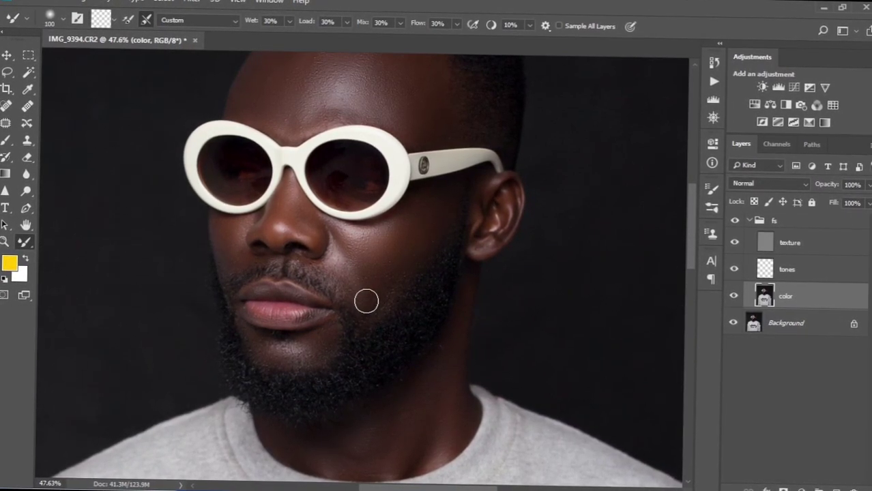
{"action": "scroll", "coordinate": [366, 302], "scroll_direction": "down", "scroll_amount": 4}
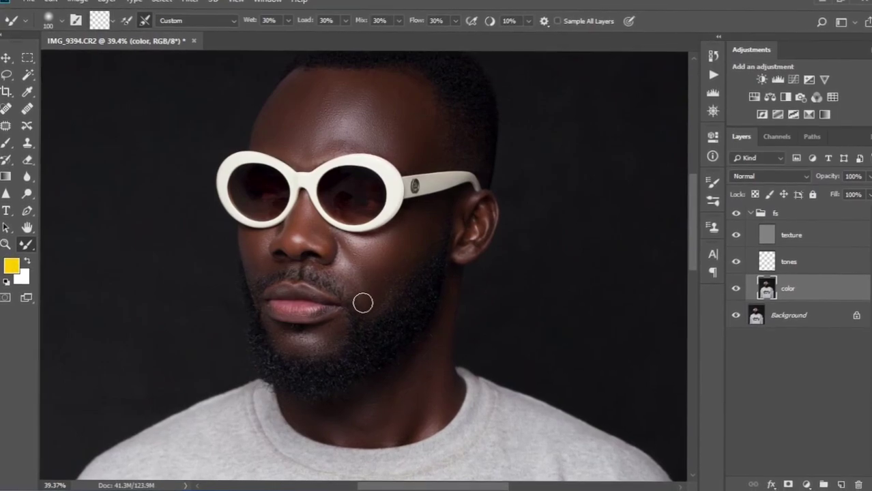
{"action": "scroll", "coordinate": [362, 301], "scroll_direction": "up", "scroll_amount": 2}
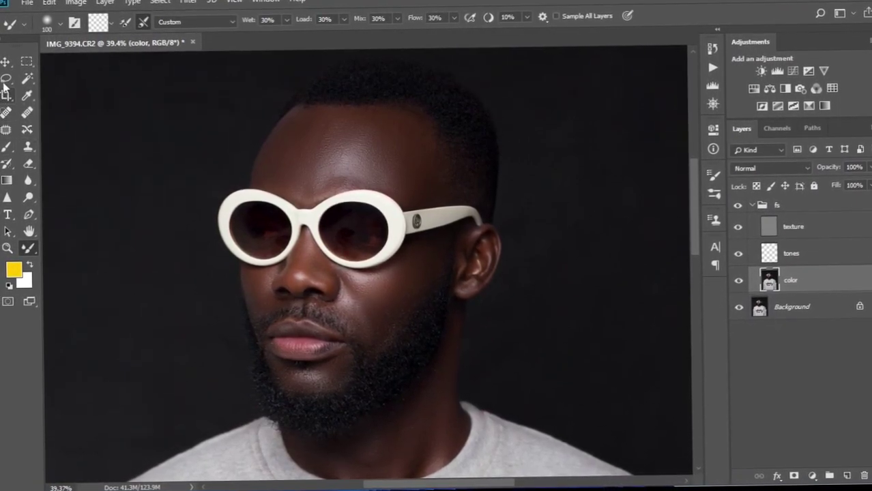
{"action": "key", "text": "l"}
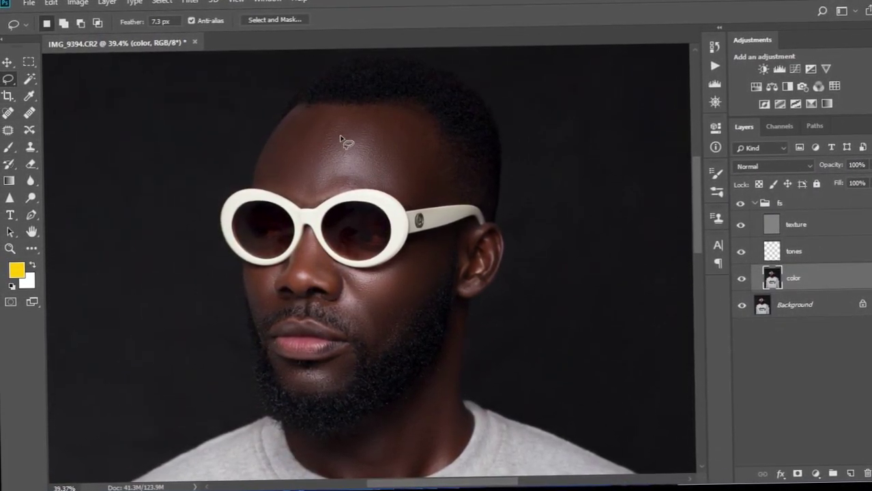
{"action": "mouse_move", "coordinate": [337, 179]}
{"action": "left_mouse_down"}
{"action": "mouse_move", "coordinate": [318, 152]}
{"action": "mouse_move", "coordinate": [386, 160]}
{"action": "mouse_move", "coordinate": [361, 157]}
{"action": "left_mouse_up"}
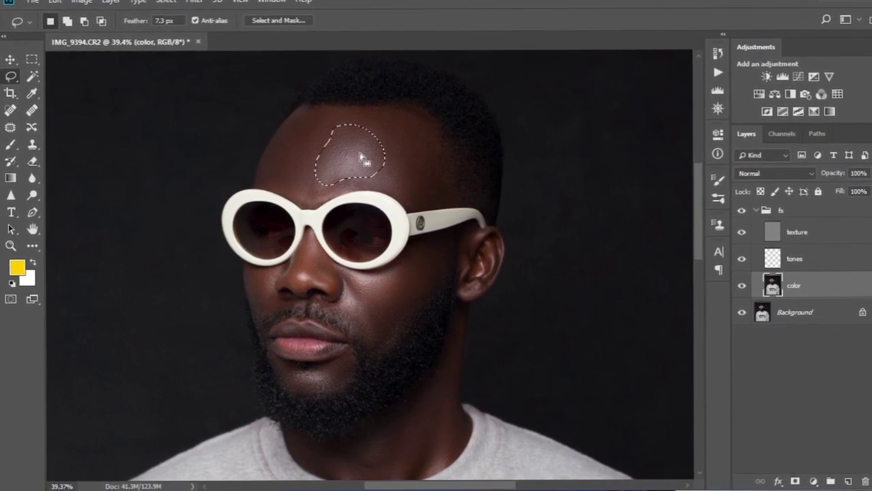
{"action": "right_click", "coordinate": [363, 156]}
{"action": "left_click", "coordinate": [415, 139]}
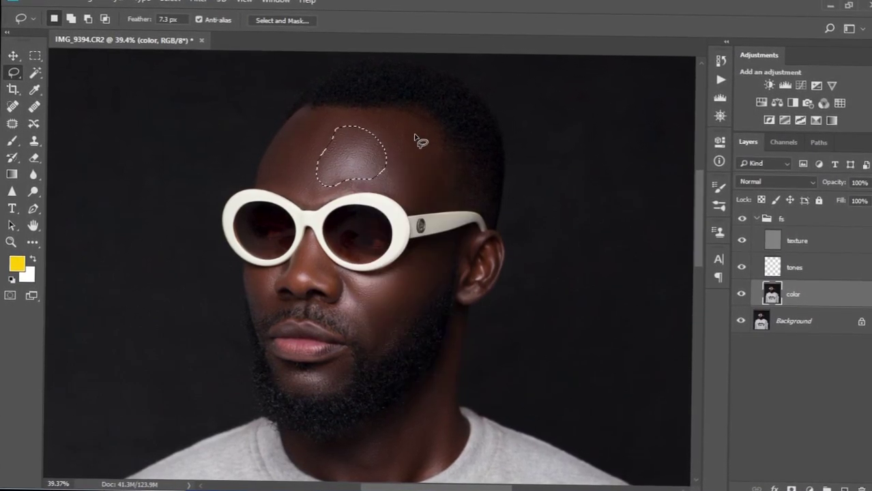
{"action": "left_click", "coordinate": [415, 139]}
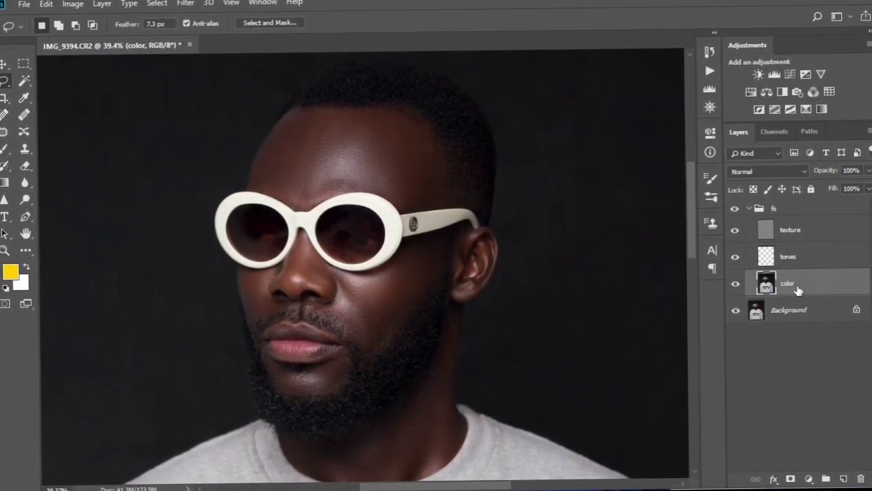
{"action": "left_click", "coordinate": [791, 231]}
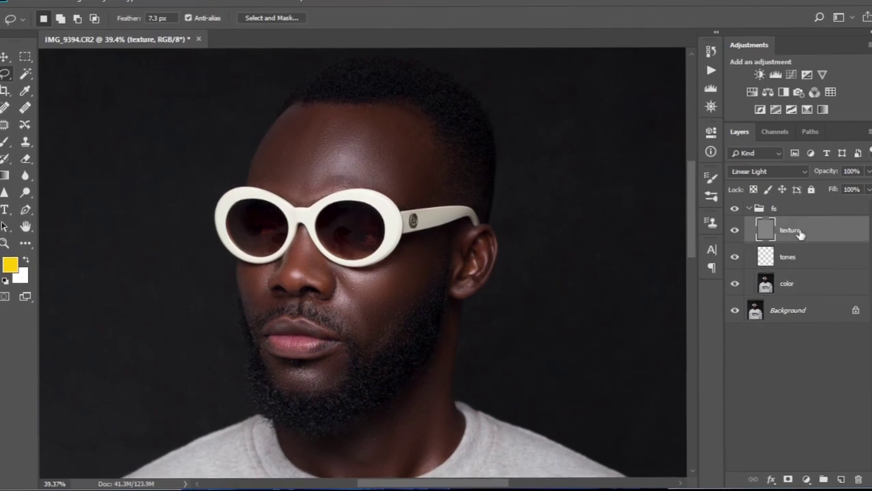
{"action": "left_click", "coordinate": [800, 284]}
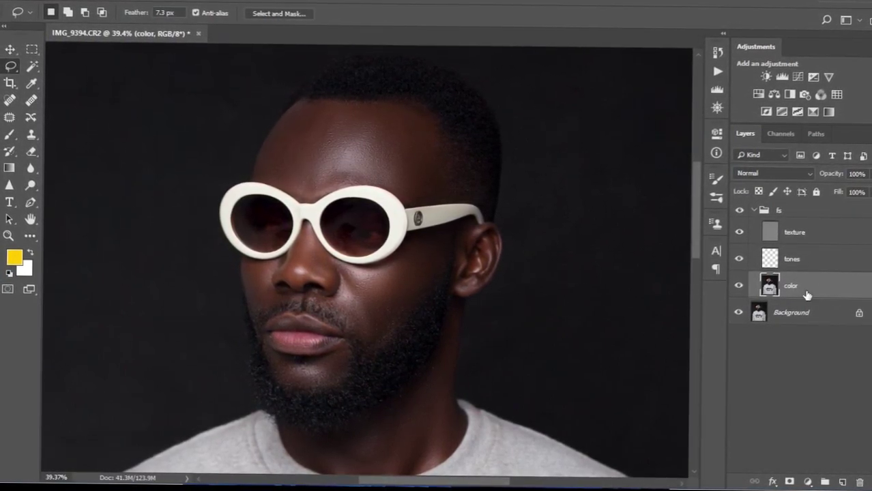
- Make the texture layer active and ready the Spot Healing Brush at size 9 for the forehead
{"action": "scroll", "coordinate": [334, 190], "scroll_direction": "up", "scroll_amount": 4}
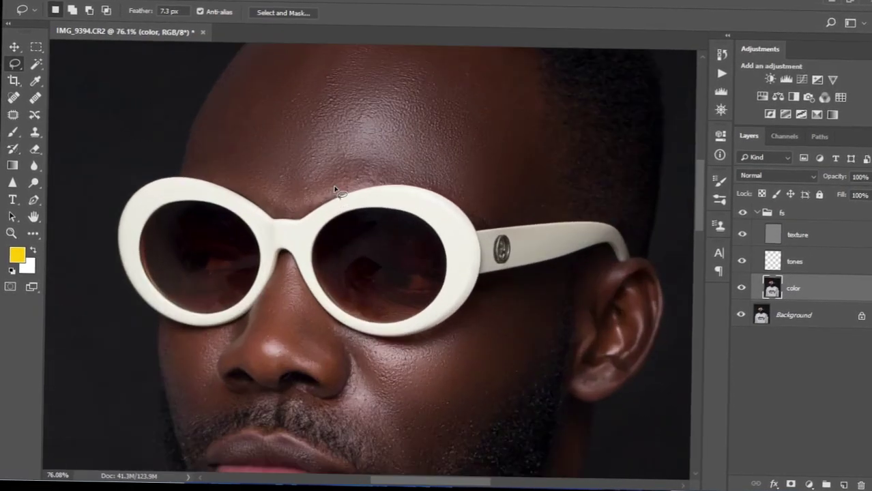
{"action": "scroll", "coordinate": [341, 184], "scroll_direction": "down", "scroll_amount": 1}
{"action": "left_click_drag", "start_coordinate": [391, 143], "coordinate": [390, 234]}
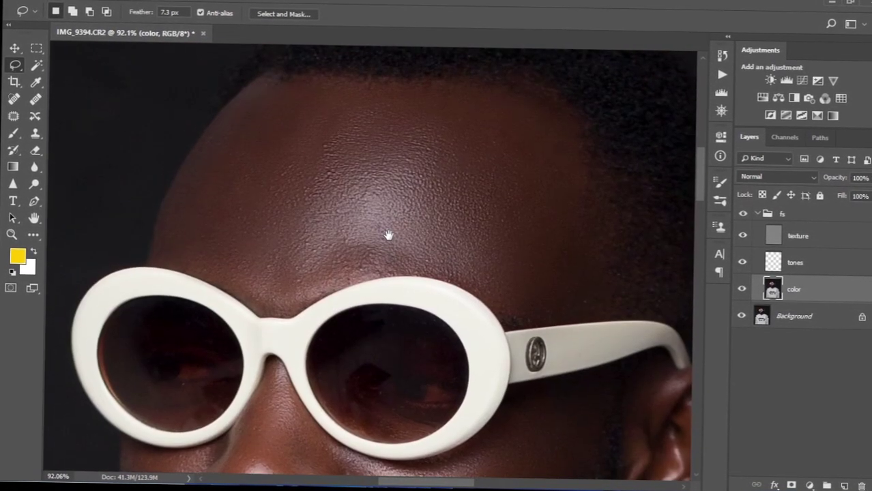
{"action": "left_click", "coordinate": [818, 237]}
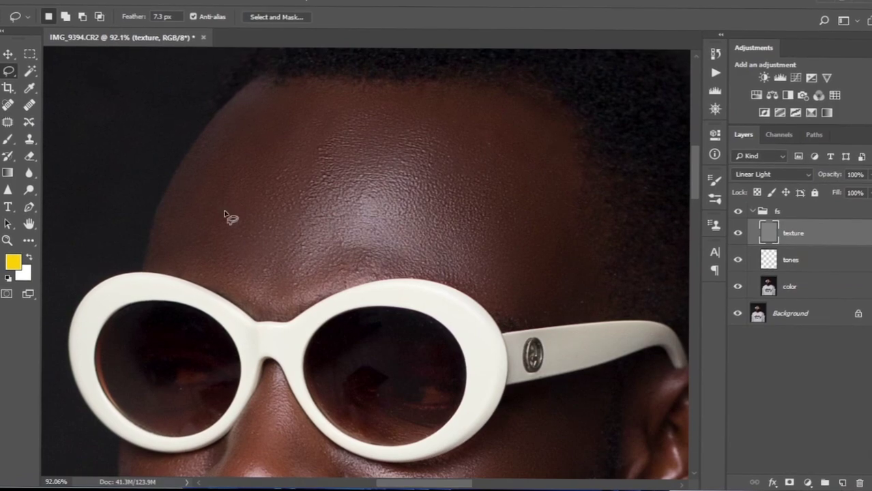
{"action": "left_click", "coordinate": [4, 111]}
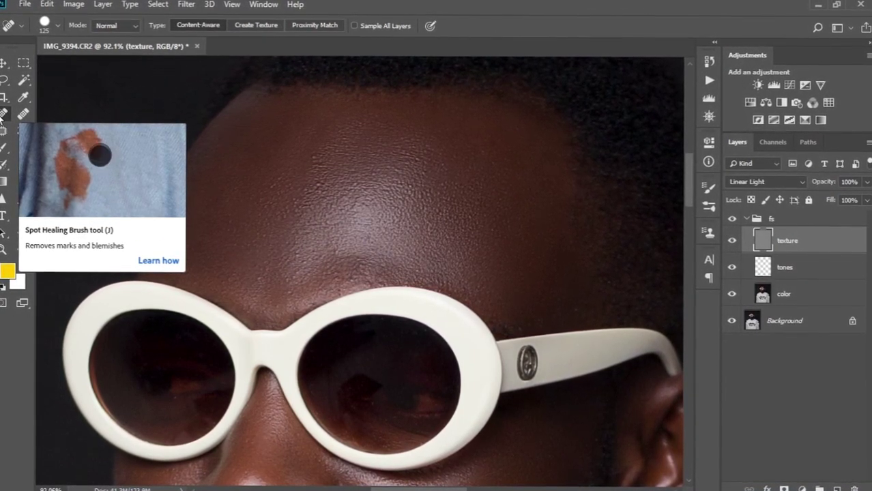
{"action": "key", "text": "bracketleft"}
{"action": "key", "text": "bracketleft"}
{"action": "key", "text": "bracketleft"}
{"action": "key", "text": "bracketleft"}
{"action": "key", "text": "bracketleft"}
{"action": "key", "text": "bracketleft"}
{"action": "key", "text": "bracketleft"}
{"action": "key", "text": "bracketleft"}
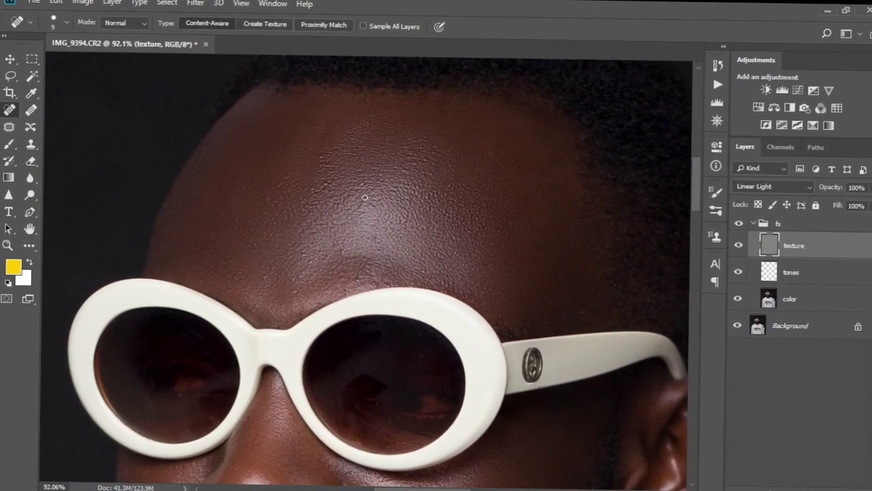
- Heal small blemishes on the lower forehead above the bridge of the glasses with the Spot Healing Brush at size 9
{"action": "scroll", "coordinate": [364, 197], "scroll_direction": "up", "scroll_amount": 3}
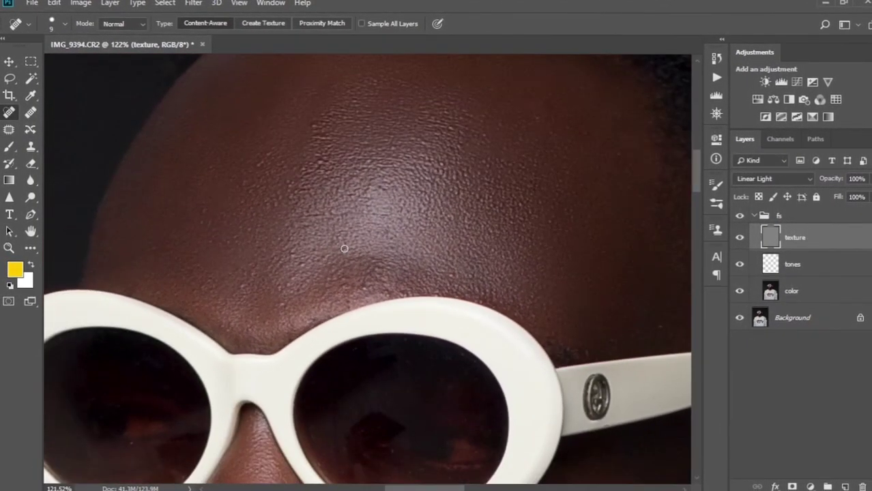
{"action": "scroll", "coordinate": [288, 249], "scroll_direction": "up", "scroll_amount": 3}
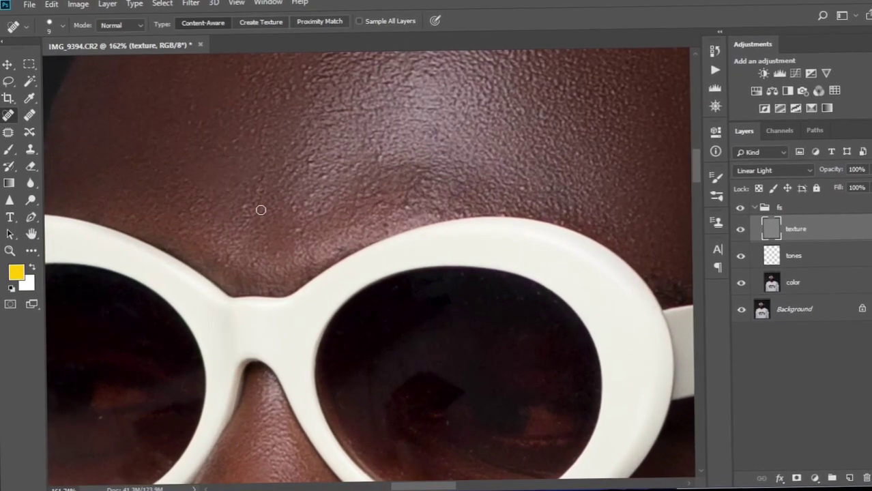
{"action": "scroll", "coordinate": [284, 202], "scroll_direction": "down", "scroll_amount": 5}
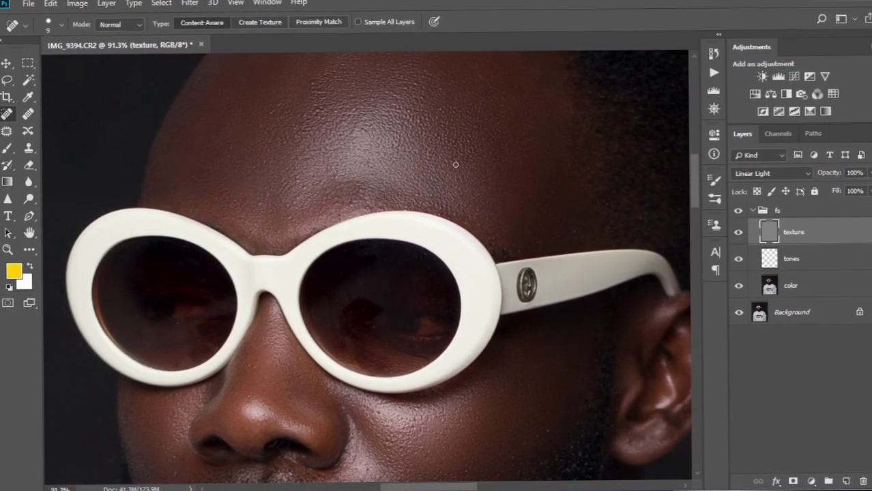
{"action": "scroll", "coordinate": [456, 164], "scroll_direction": "up", "scroll_amount": 3}
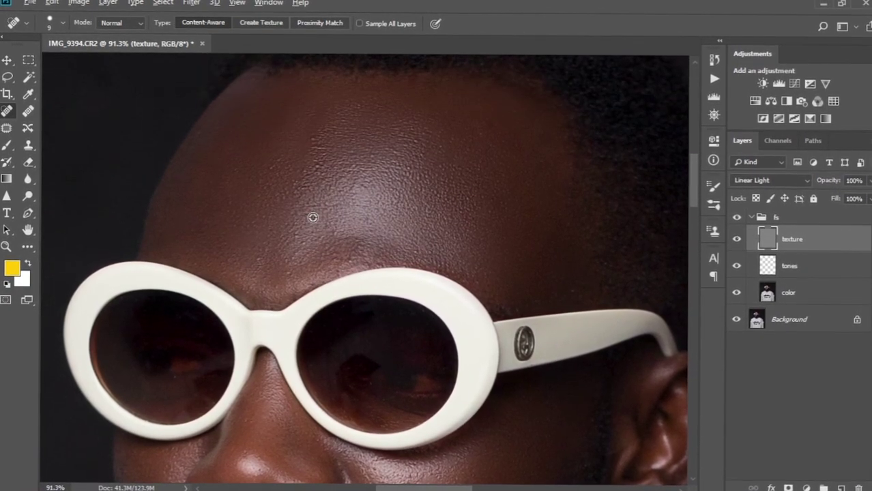
{"action": "scroll", "coordinate": [313, 217], "scroll_direction": "up", "scroll_amount": 5}
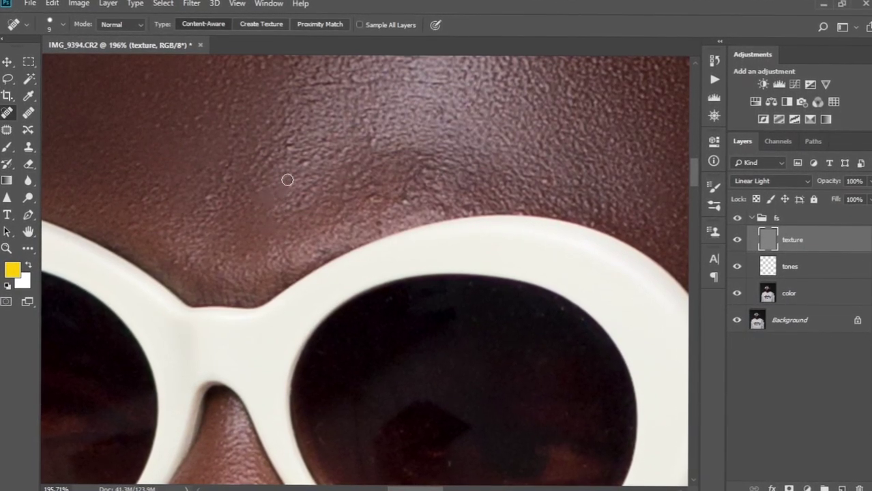
{"action": "left_click", "coordinate": [296, 153]}
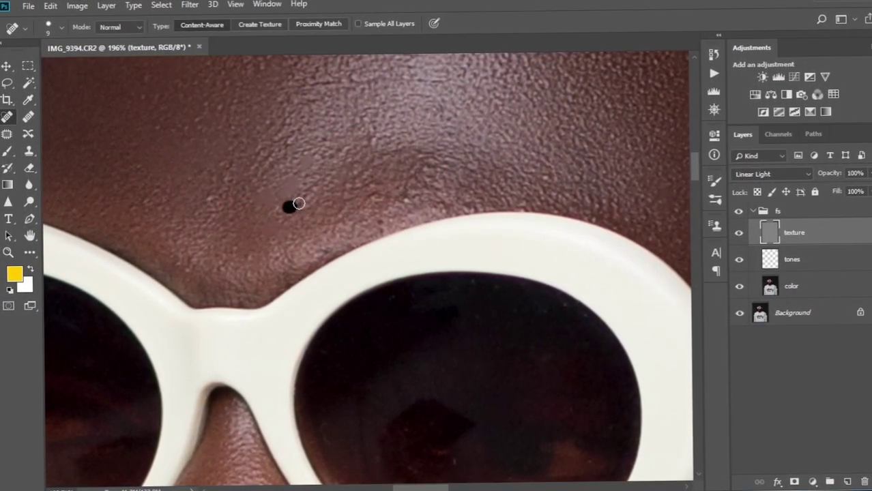
{"action": "scroll", "coordinate": [304, 172], "scroll_direction": "down", "scroll_amount": 5}
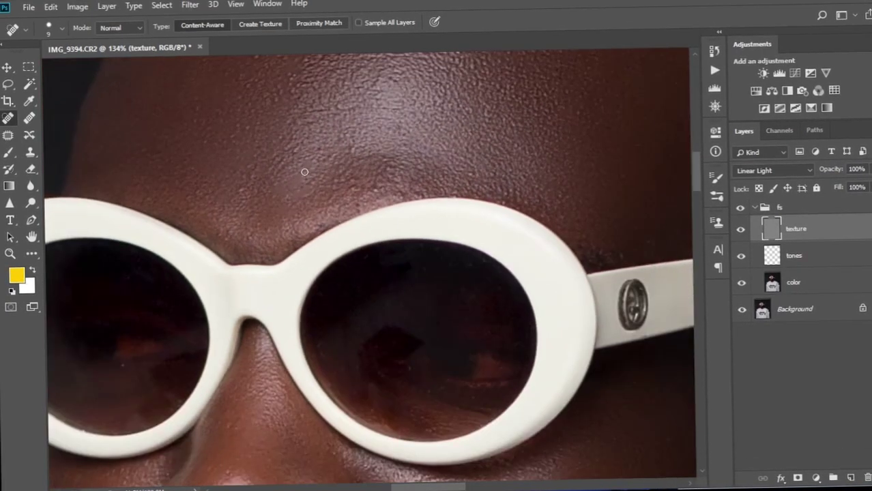
{"action": "left_click_drag", "start_coordinate": [313, 164], "coordinate": [330, 218]}
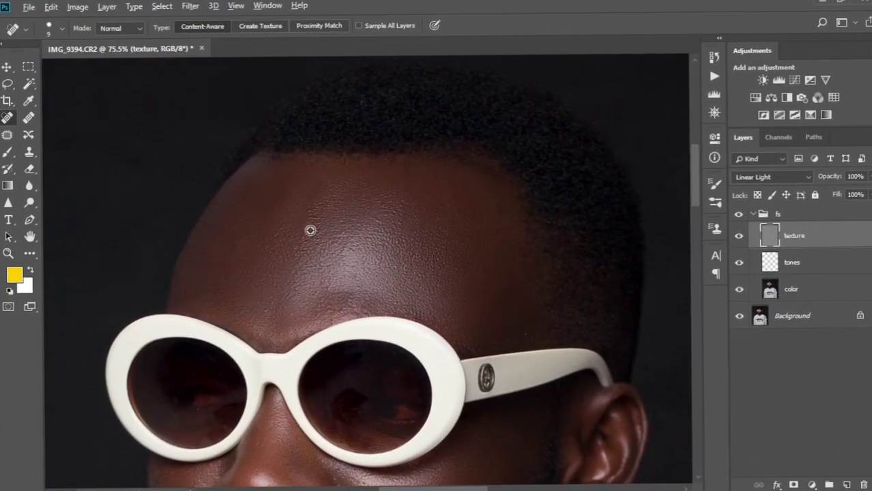
{"action": "scroll", "coordinate": [311, 230], "scroll_direction": "up", "scroll_amount": 5}
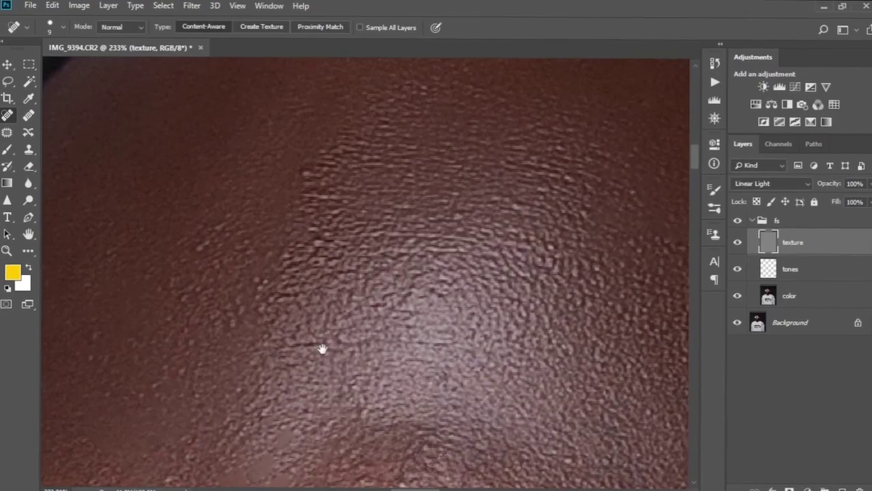
{"action": "left_click_drag", "start_coordinate": [322, 350], "coordinate": [331, 206]}
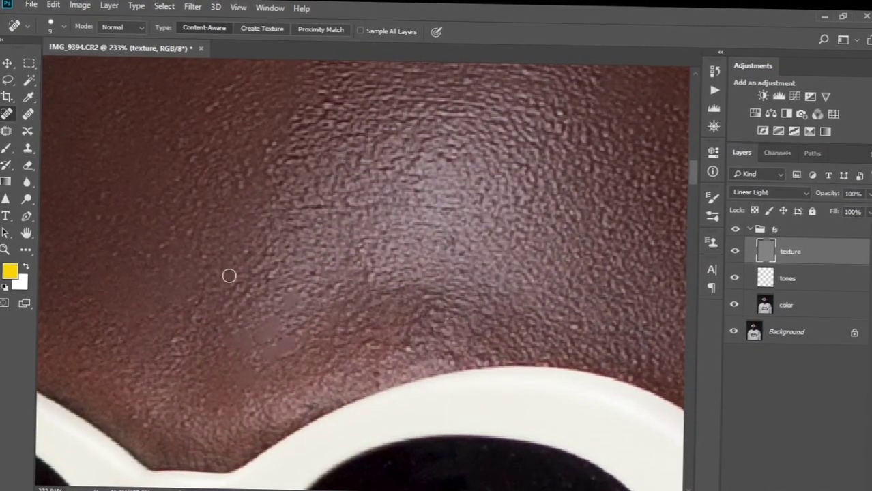
{"action": "scroll", "coordinate": [280, 348], "scroll_direction": "down", "scroll_amount": 5}
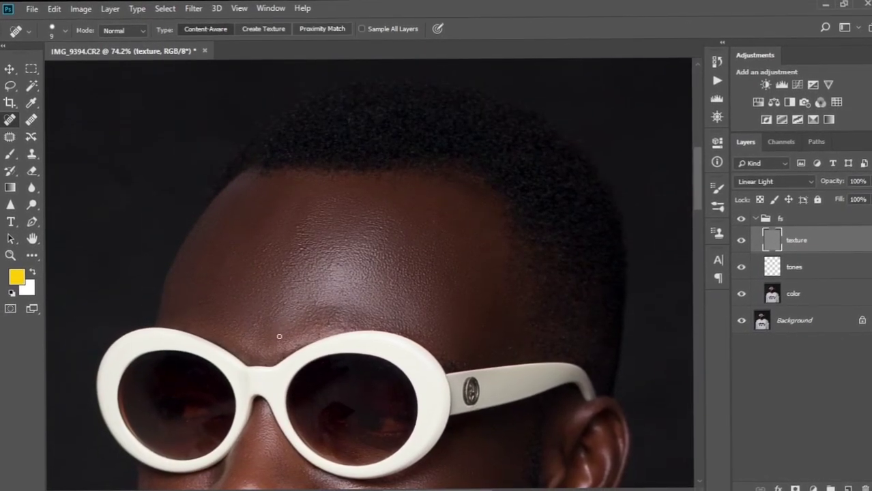
- Heal the rough spots along the upper edge of the forehead highlight with the Spot Healing Brush at size 5
{"action": "scroll", "coordinate": [308, 244], "scroll_direction": "up", "scroll_amount": 5}
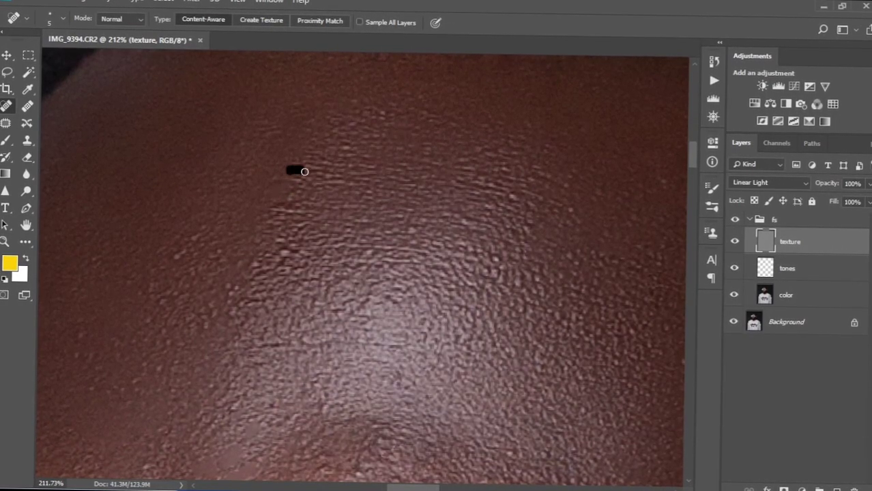
{"action": "left_click", "coordinate": [284, 202]}
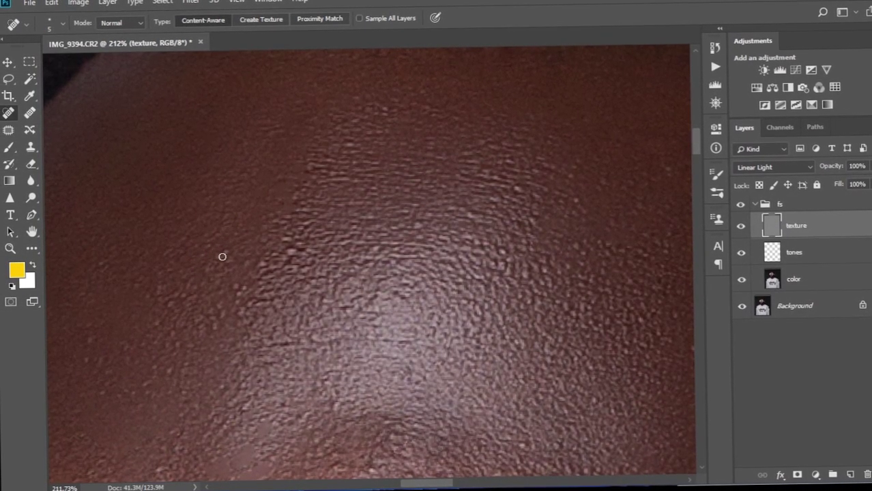
{"action": "left_click_drag", "start_coordinate": [214, 247], "coordinate": [278, 175]}
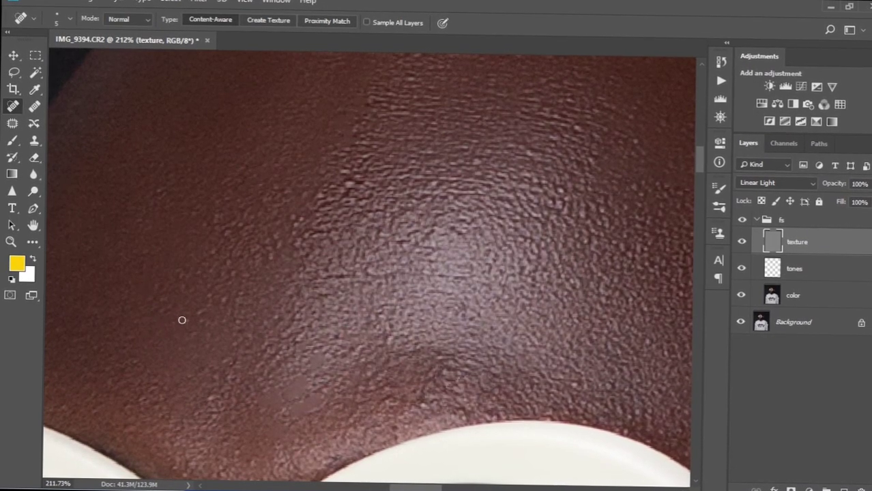
{"action": "scroll", "coordinate": [260, 279], "scroll_direction": "down", "scroll_amount": 5}
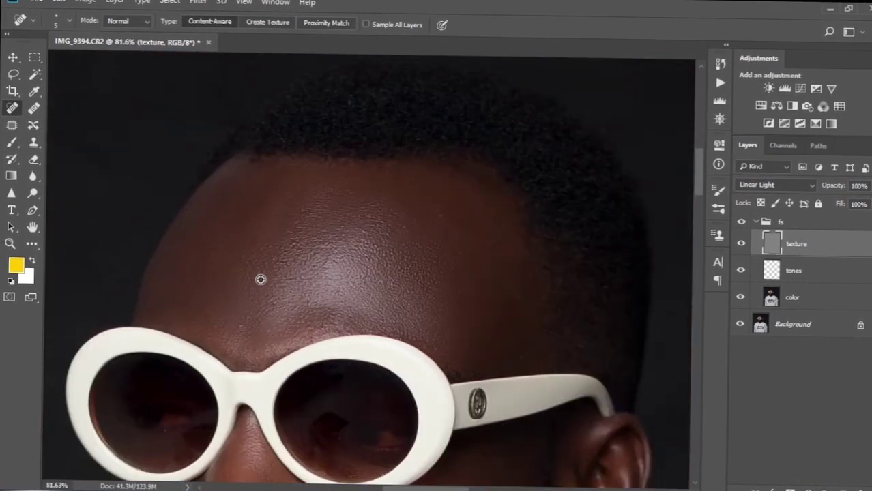
- Heal the small bumps between the brows, just above the bridge of the glasses, with the Spot Healing Brush at size 5
{"action": "scroll", "coordinate": [261, 278], "scroll_direction": "up", "scroll_amount": 3}
{"action": "left_click_drag", "start_coordinate": [232, 354], "coordinate": [241, 256]}
{"action": "scroll", "coordinate": [245, 266], "scroll_direction": "up", "scroll_amount": 3}
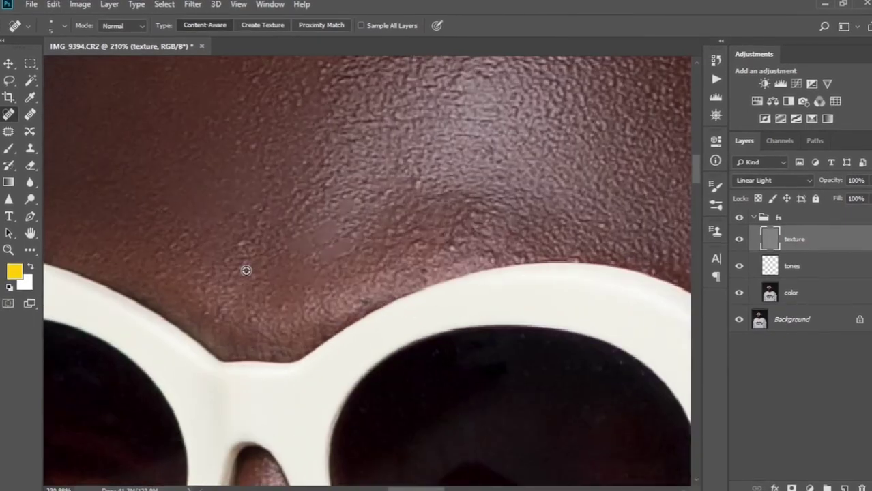
{"action": "left_click", "coordinate": [224, 263]}
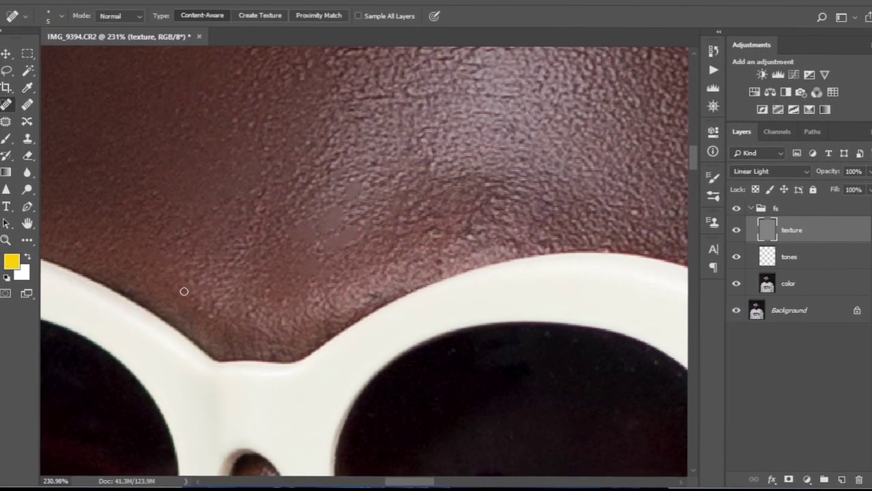
{"action": "left_click", "coordinate": [201, 302]}
{"action": "left_click", "coordinate": [215, 303]}
{"action": "scroll", "coordinate": [285, 247], "scroll_direction": "down", "scroll_amount": 5}
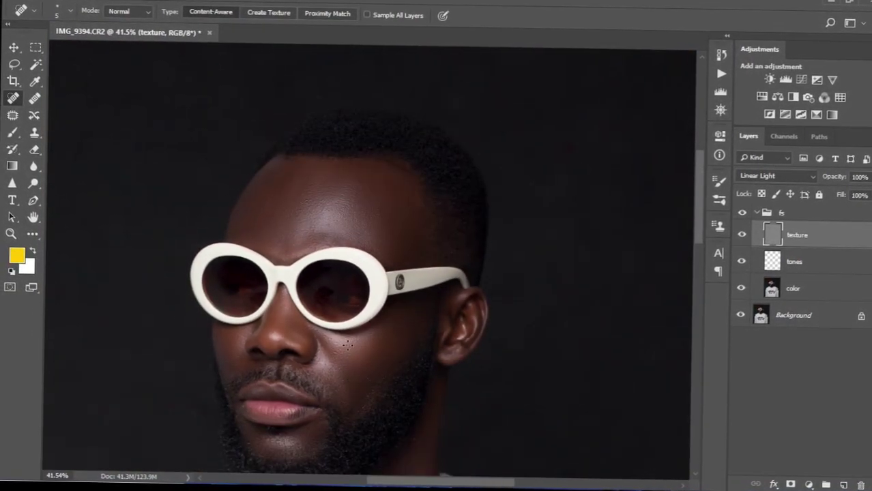
- Examine the retouched skin on the whole portrait and close up on the face
{"action": "scroll", "coordinate": [348, 346], "scroll_direction": "down", "scroll_amount": 5}
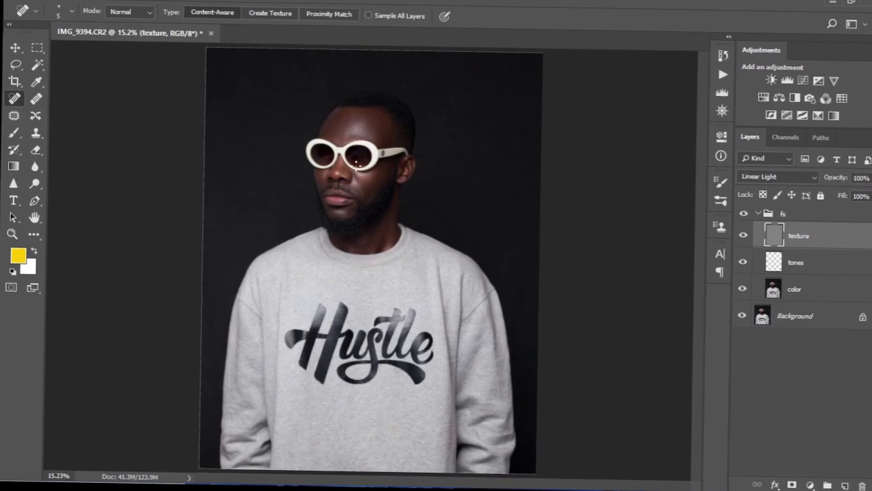
{"action": "scroll", "coordinate": [372, 158], "scroll_direction": "up", "scroll_amount": 5}
{"action": "scroll", "coordinate": [350, 165], "scroll_direction": "down", "scroll_amount": 1}
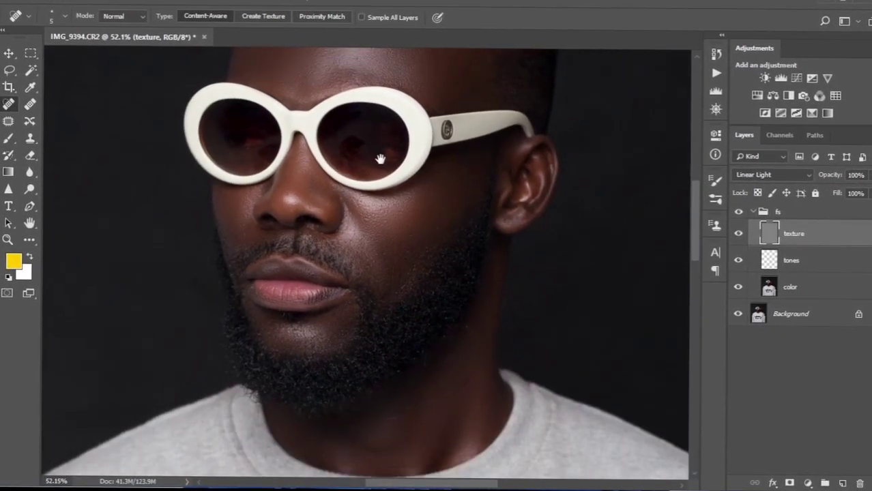
{"action": "left_click_drag", "start_coordinate": [376, 152], "coordinate": [371, 255]}
{"action": "scroll", "coordinate": [379, 226], "scroll_direction": "down", "scroll_amount": 2}
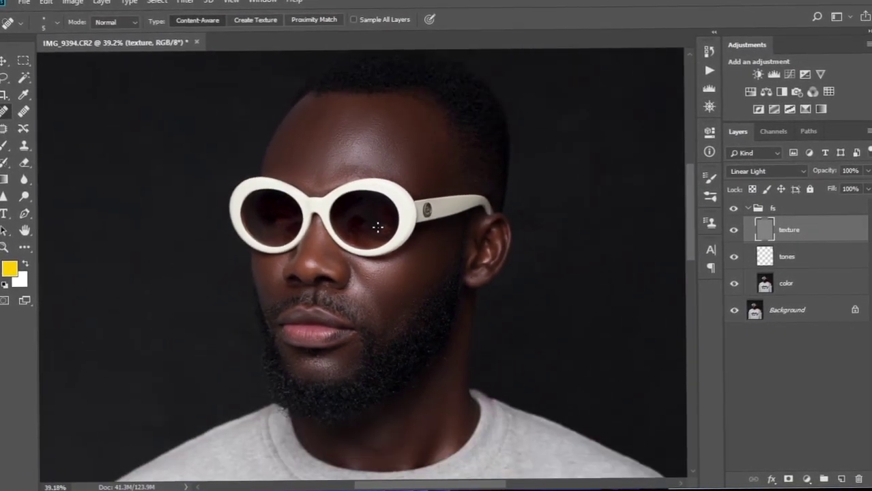
{"action": "scroll", "coordinate": [377, 227], "scroll_direction": "up", "scroll_amount": 2}
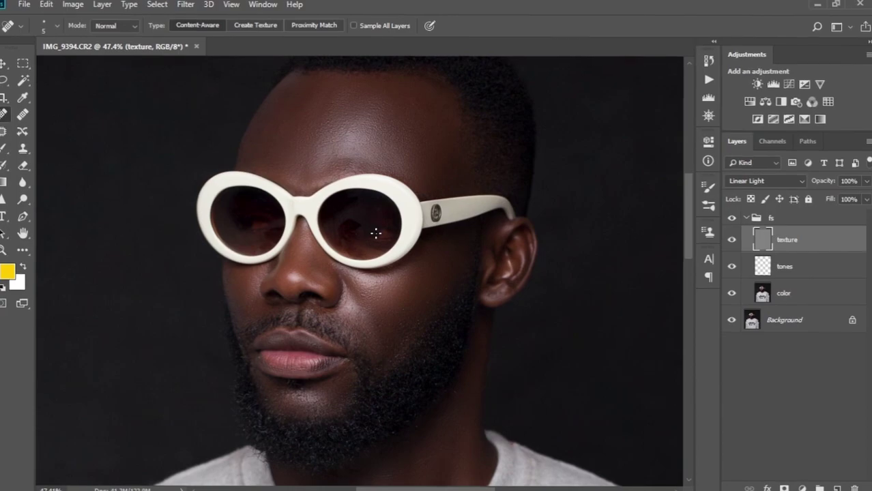
{"action": "scroll", "coordinate": [375, 233], "scroll_direction": "up", "scroll_amount": 3}
{"action": "scroll", "coordinate": [380, 234], "scroll_direction": "up", "scroll_amount": 3}
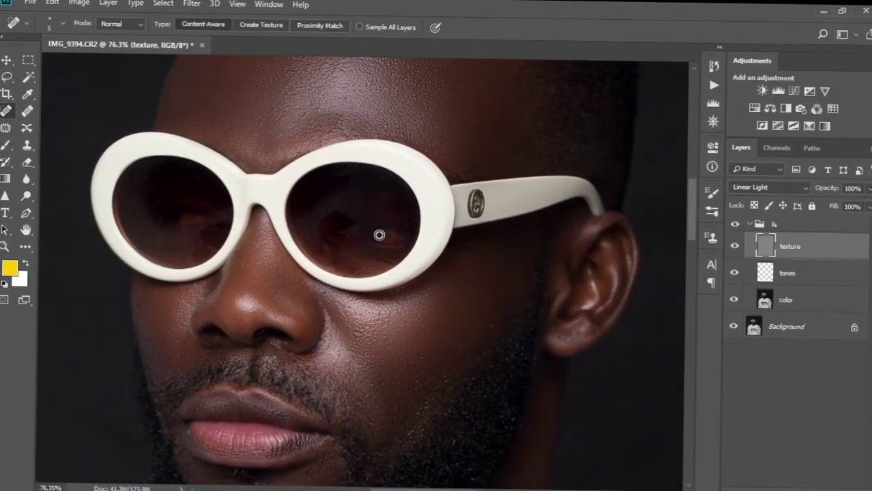
- Heal a spot on the forehead above the near lens of the glasses with the Spot Healing Brush at size 5
{"action": "scroll", "coordinate": [409, 205], "scroll_direction": "up", "scroll_amount": 2}
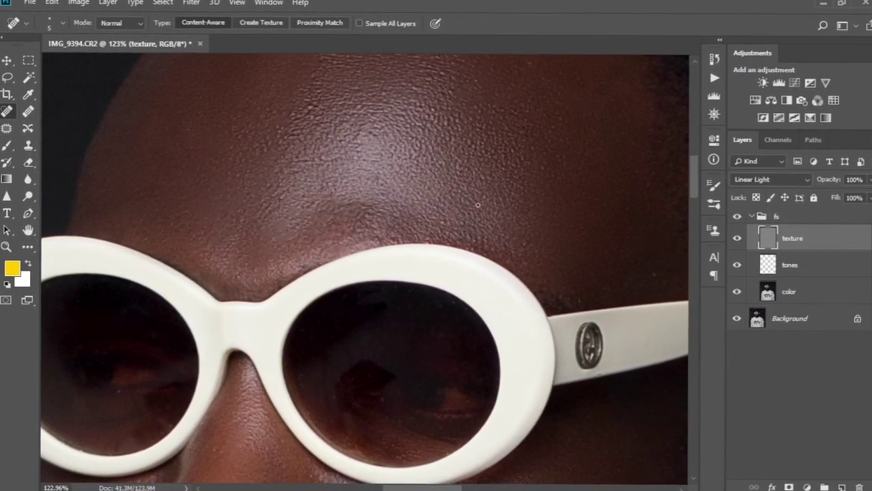
{"action": "left_click_drag", "start_coordinate": [477, 205], "coordinate": [479, 224]}
{"action": "scroll", "coordinate": [330, 256], "scroll_direction": "down", "scroll_amount": 3}
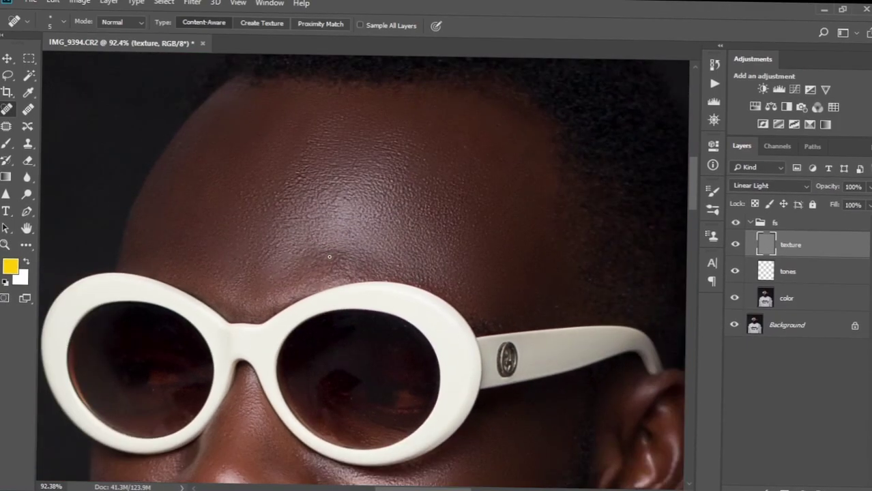
{"action": "scroll", "coordinate": [329, 257], "scroll_direction": "down", "scroll_amount": 2}
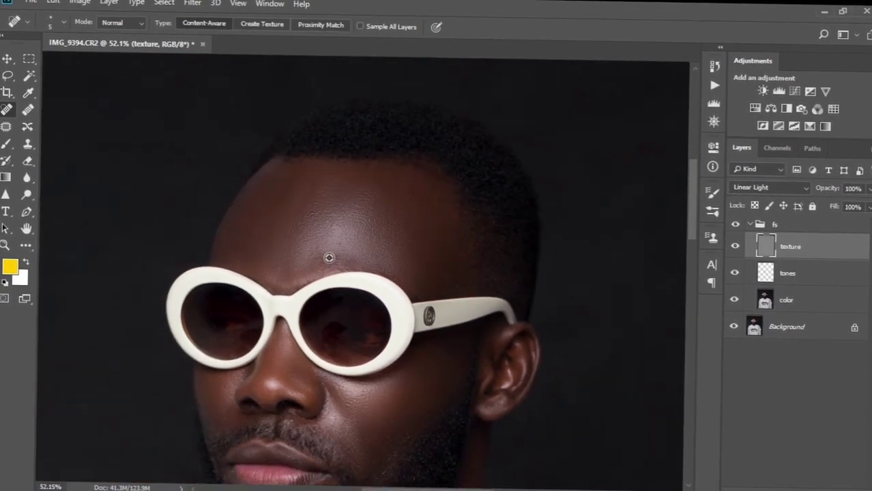